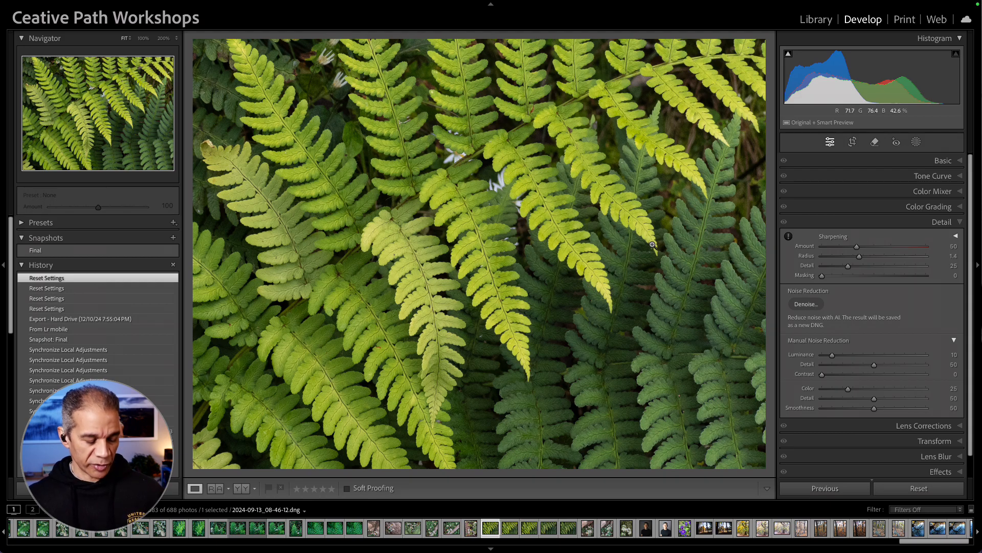
# - Apply the Adobe Landscape profile to the fern photo and cool its white balance temperature to 4,359
pyautogui.click(961, 161)
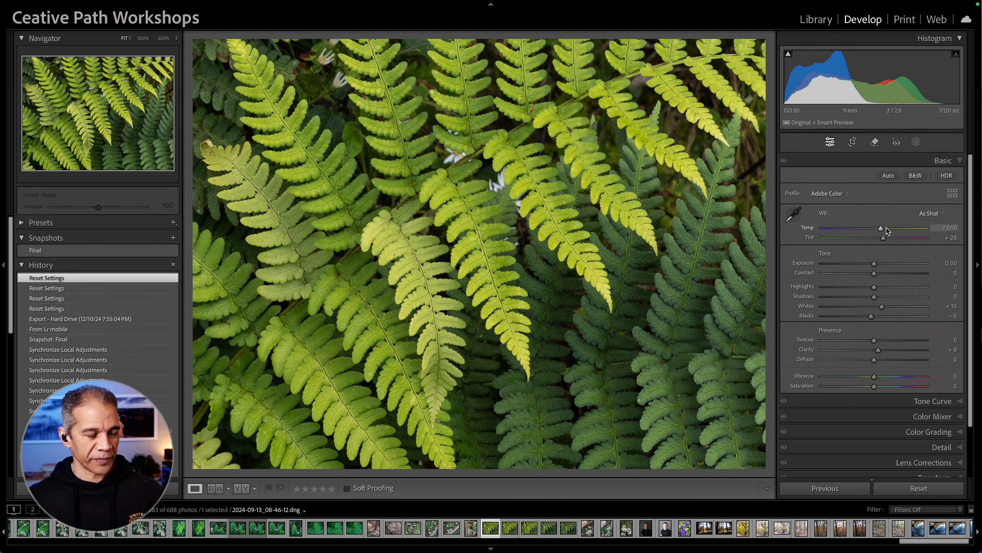
pyautogui.click(837, 195)
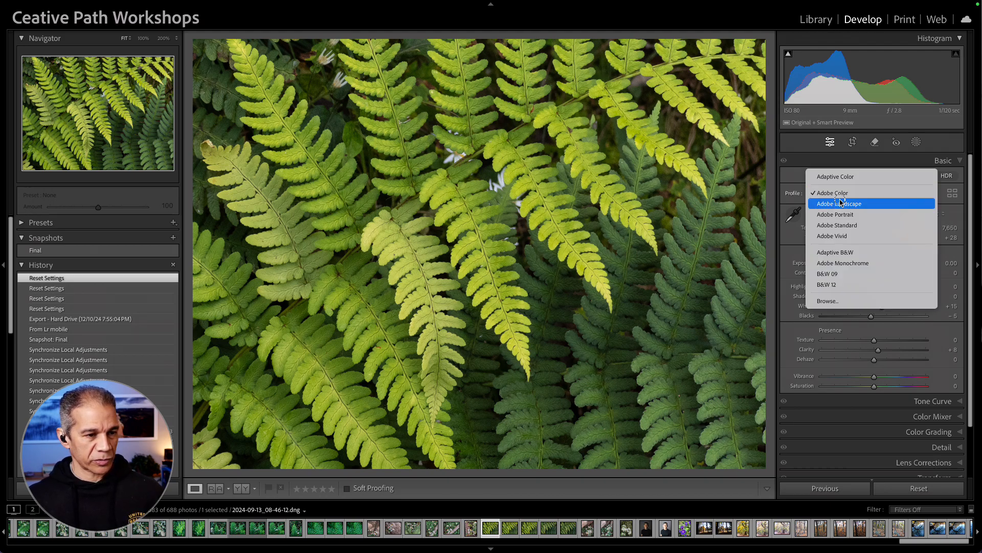
pyautogui.click(839, 203)
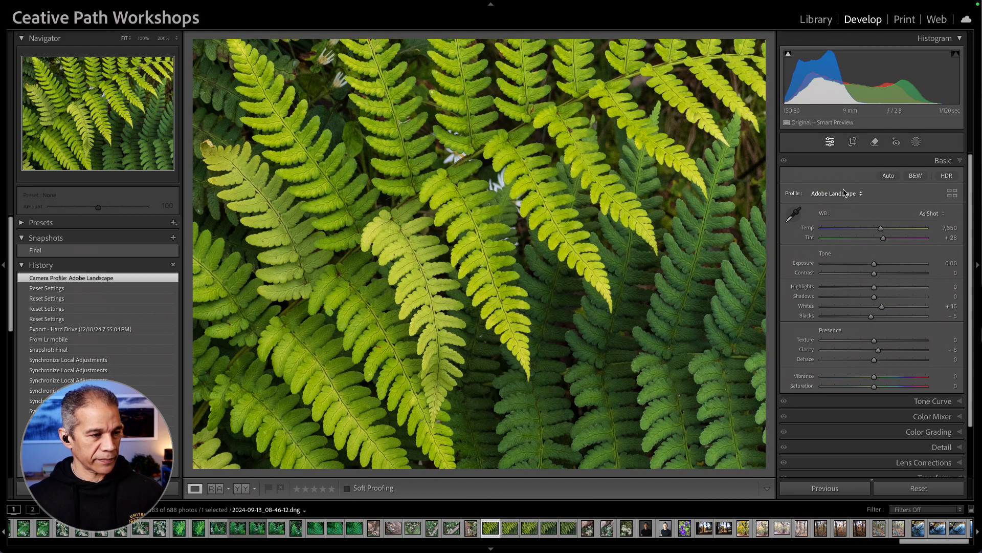
pyautogui.click(847, 194)
pyautogui.click(849, 194)
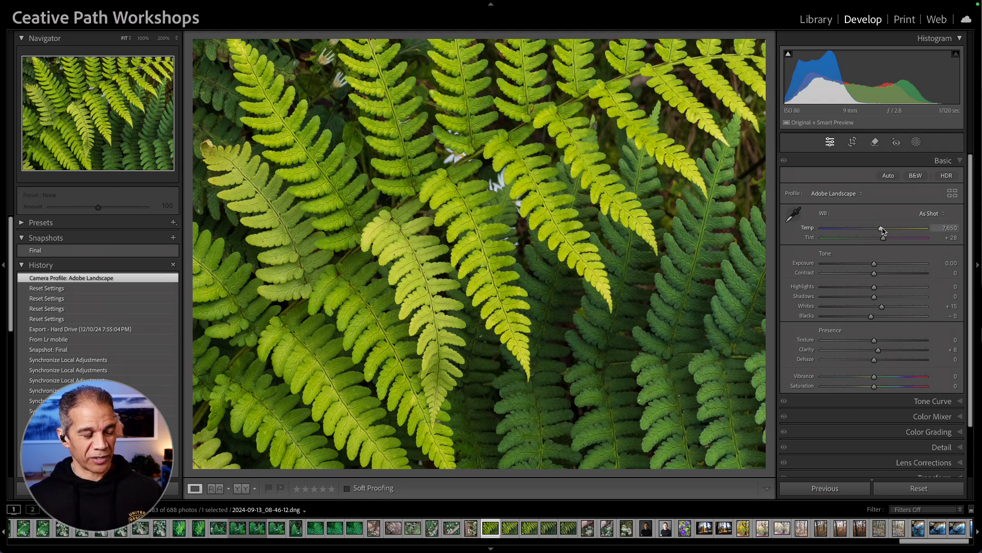
pyautogui.moveTo(882, 230); pyautogui.dragTo(849, 230)
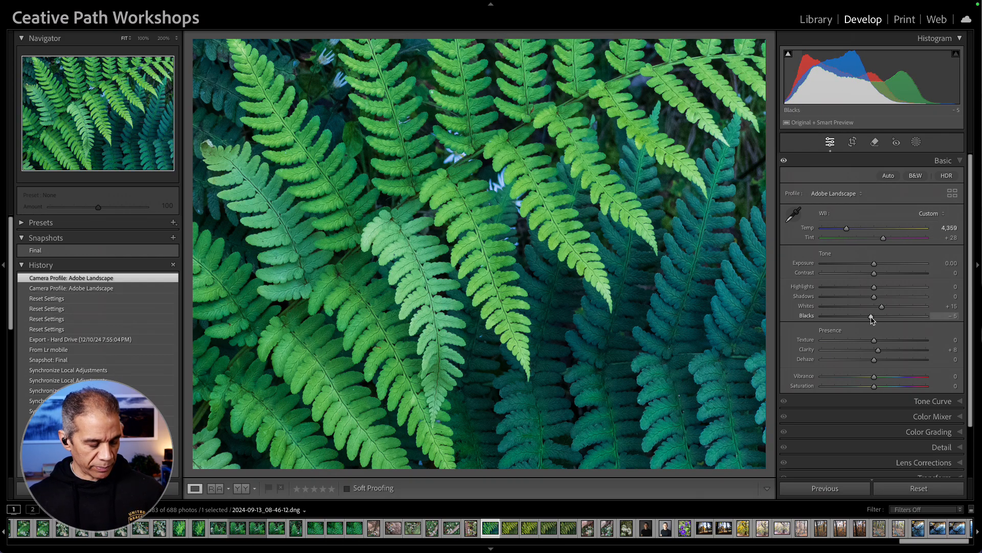
# - Set the basic adjustments to Blacks −46, Whites +30, Clarity +14, Texture +32 and Vibrance +2
pyautogui.moveTo(872, 318); pyautogui.dragTo(846, 318)
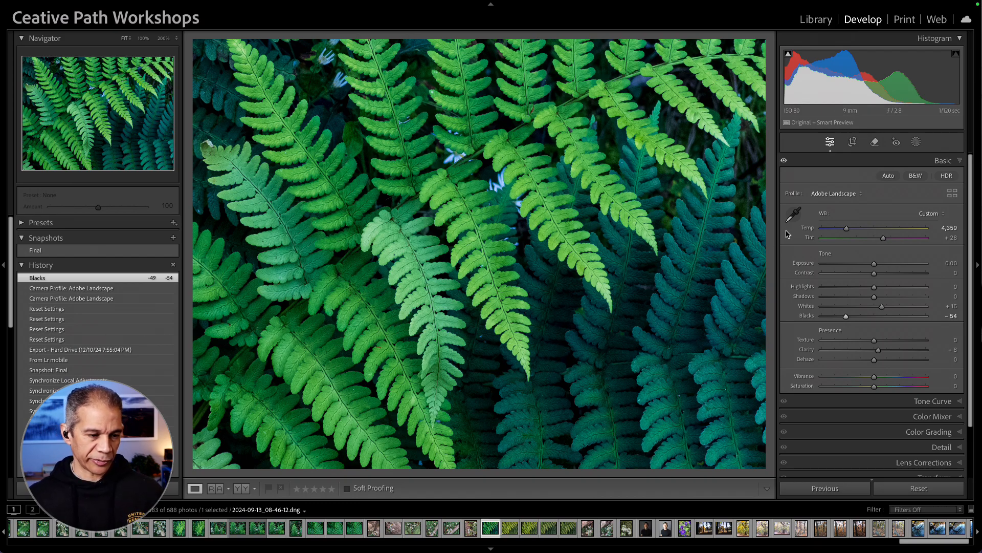
pyautogui.moveTo(846, 317); pyautogui.dragTo(890, 306)
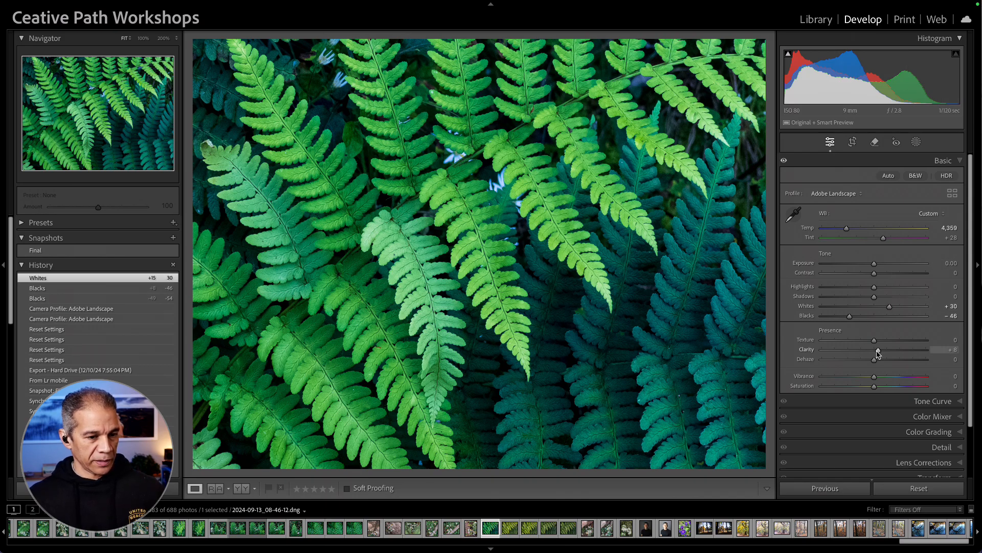
pyautogui.moveTo(880, 352); pyautogui.dragTo(891, 342)
pyautogui.moveTo(874, 379); pyautogui.dragTo(876, 379)
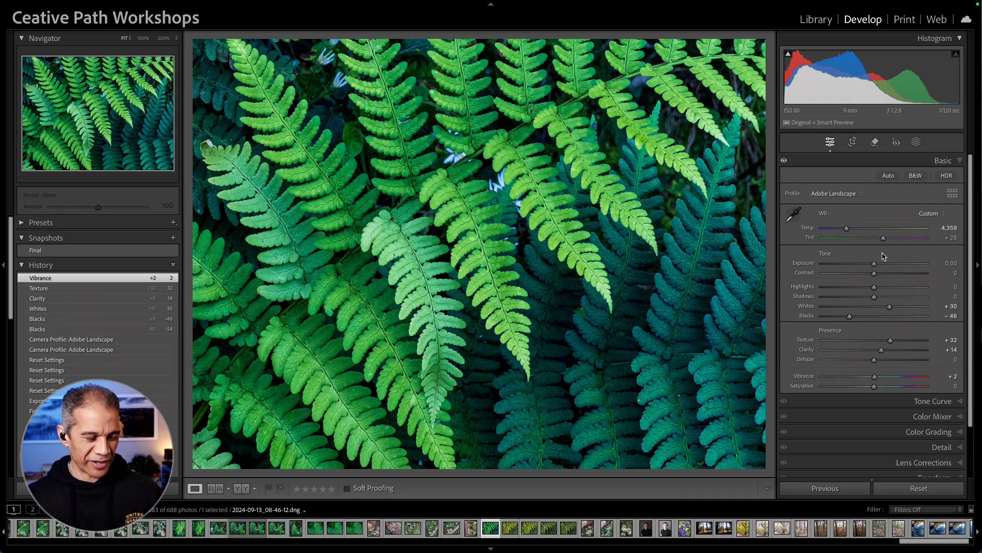
# - Set manual noise reduction to Luminance 28 and Color 31, judging the effect on the fern leaves at 200%
pyautogui.scroll(-2, 885, 252)
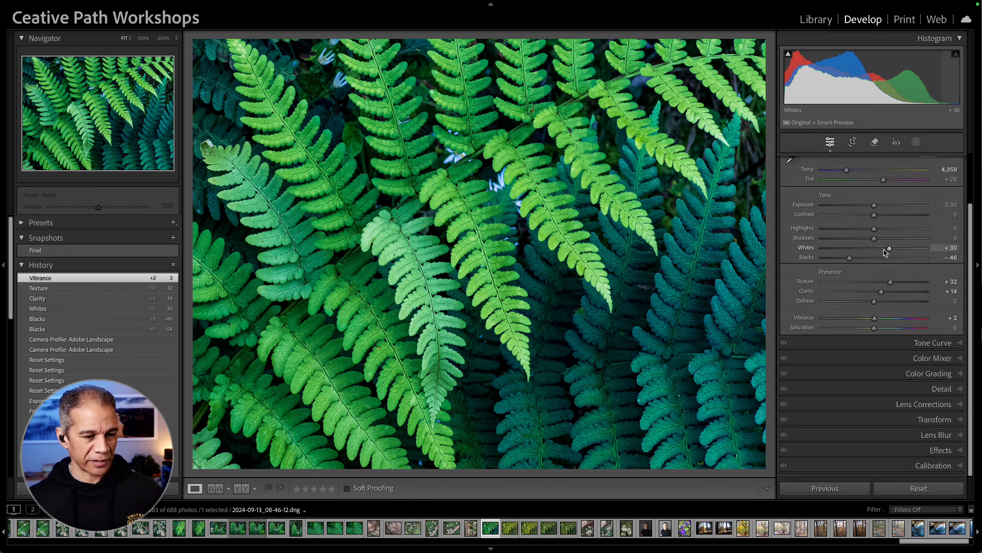
pyautogui.click(959, 389)
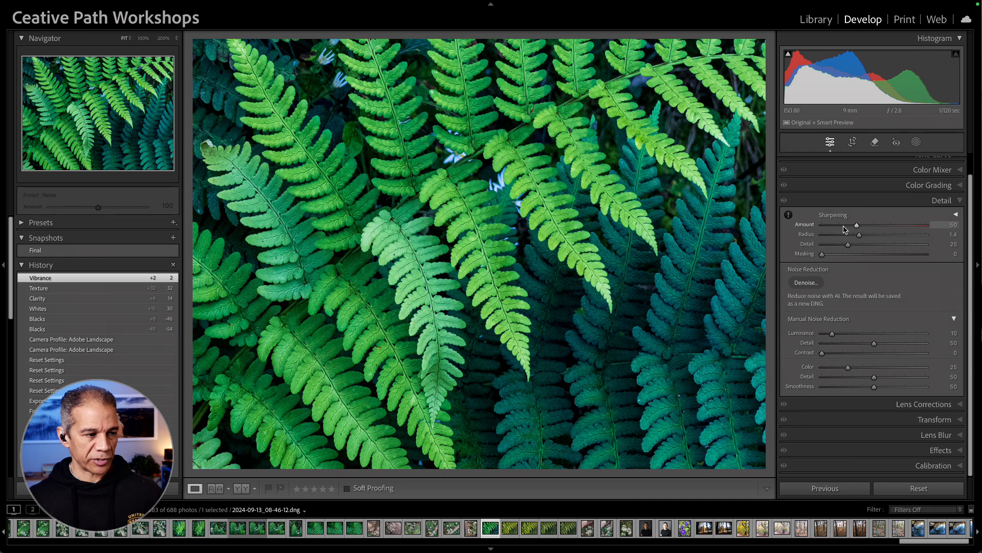
pyautogui.click(502, 243)
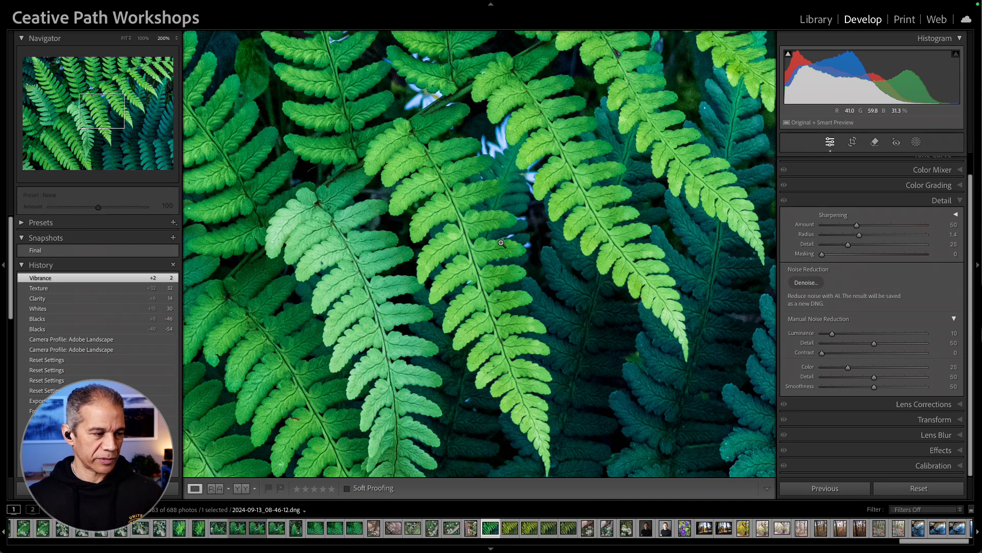
pyautogui.moveTo(586, 291)
pyautogui.mouseDown()
pyautogui.moveTo(522, 201)
pyautogui.moveTo(489, 177)
pyautogui.mouseUp()
pyautogui.moveTo(541, 276)
pyautogui.mouseDown()
pyautogui.moveTo(507, 215)
pyautogui.moveTo(520, 241)
pyautogui.mouseUp()
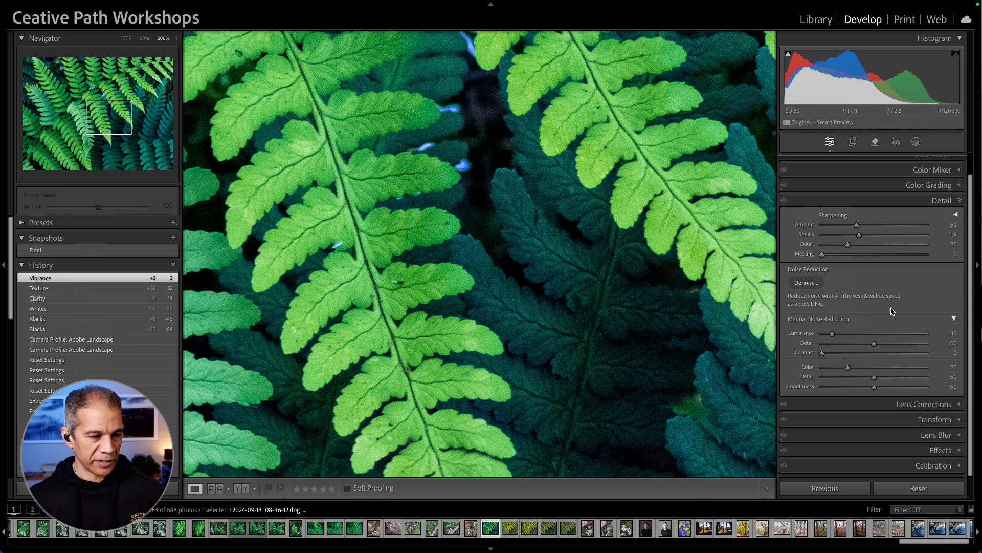
pyautogui.moveTo(833, 334); pyautogui.dragTo(856, 368)
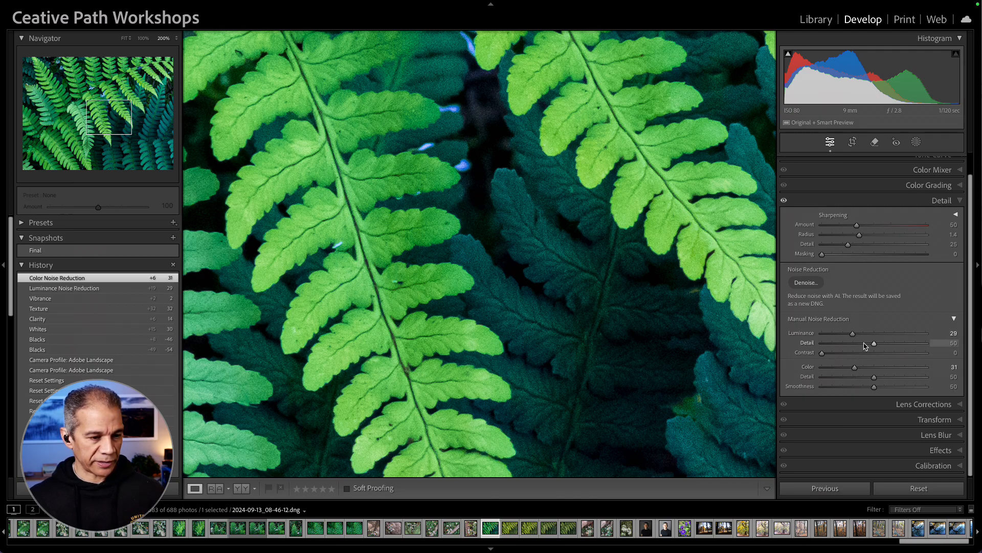
pyautogui.moveTo(853, 333); pyautogui.dragTo(852, 334)
# - Inspect the fern leaves at 100% and raise the sharpening Amount to 55
pyautogui.click(434, 253)
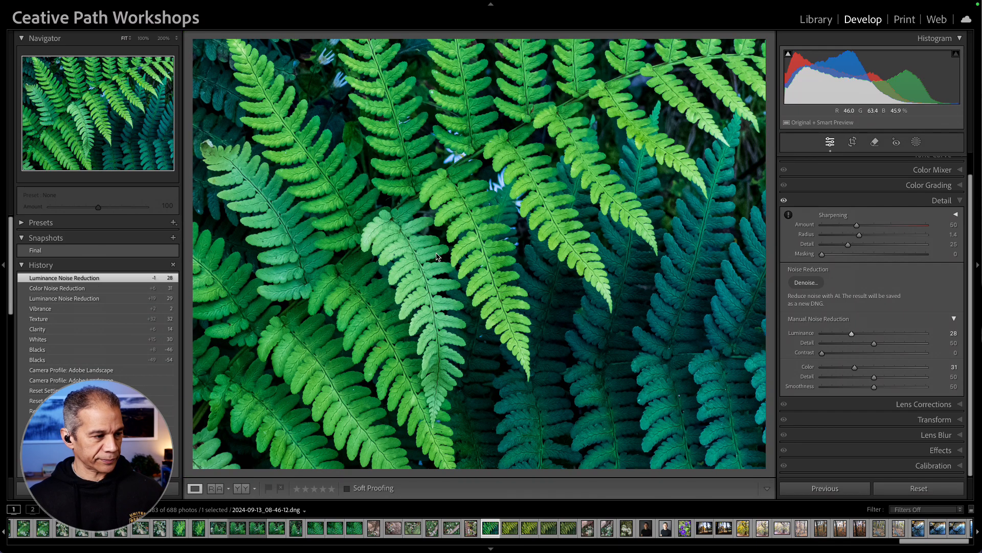
pyautogui.click(622, 265)
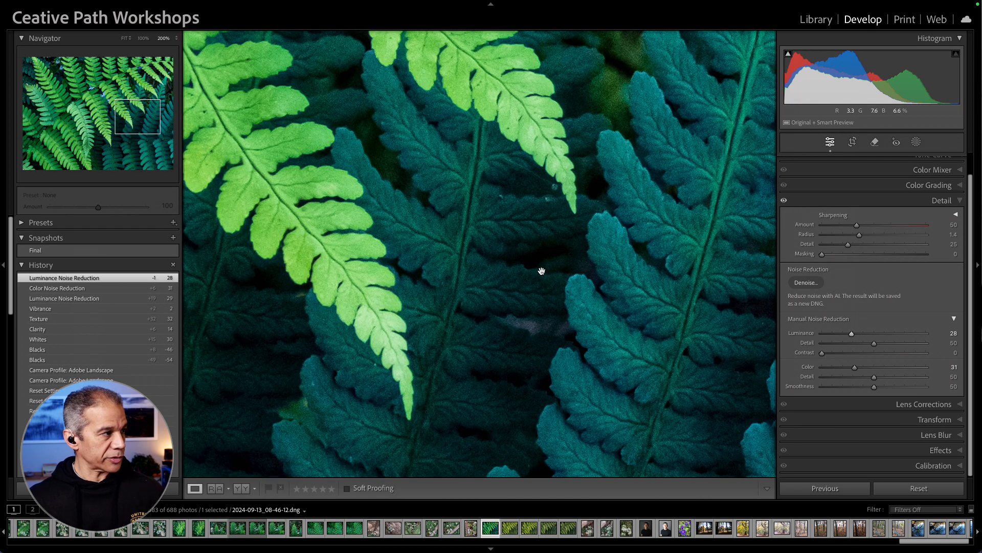
pyautogui.click(177, 39)
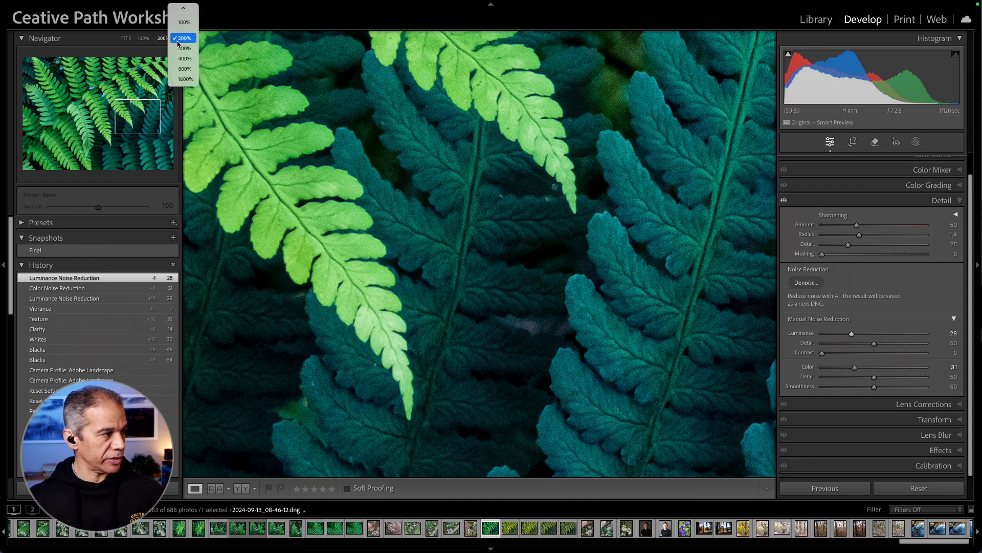
pyautogui.click(184, 22)
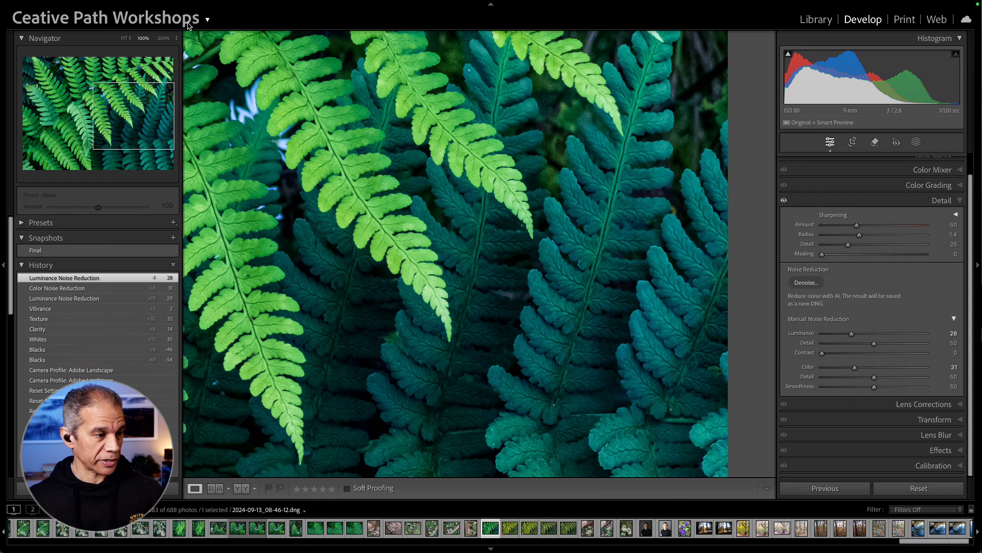
pyautogui.moveTo(378, 238); pyautogui.dragTo(583, 237)
pyautogui.moveTo(443, 75); pyautogui.dragTo(554, 236)
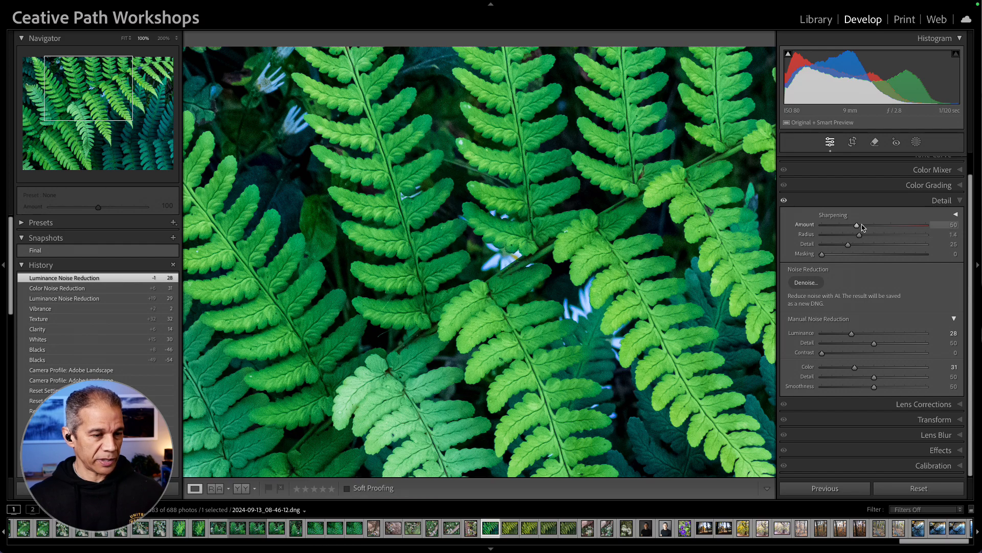
pyautogui.moveTo(858, 225); pyautogui.dragTo(862, 225)
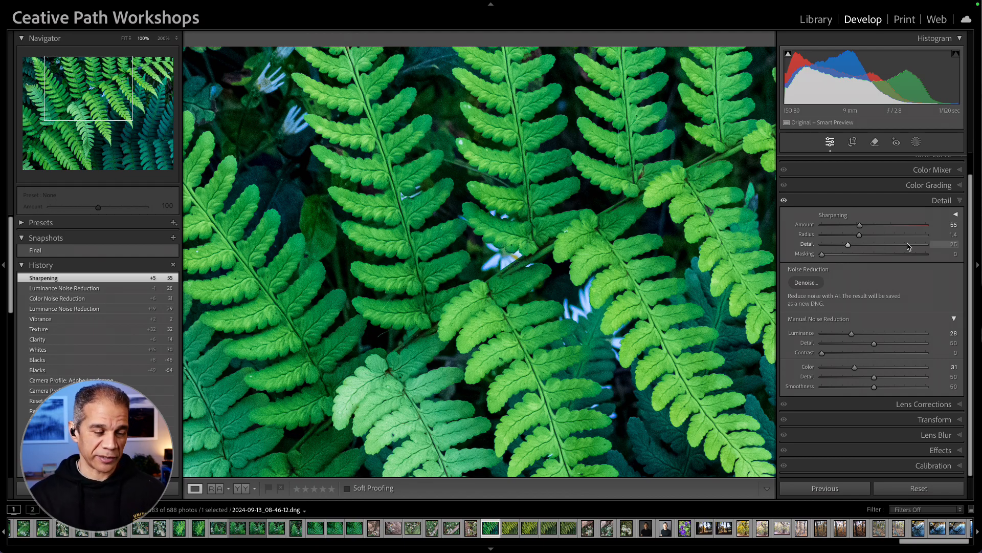
# - Limit the sharpening to the fern edges by setting Masking to 45, using the mask preview on the whole photo
pyautogui.press('z')
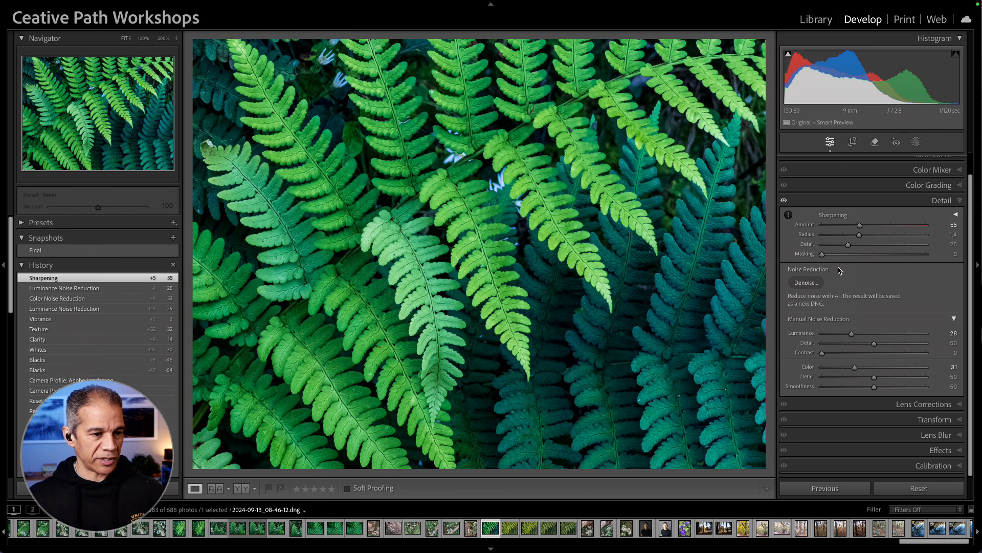
pyautogui.moveTo(824, 258); pyautogui.dragTo(871, 259)
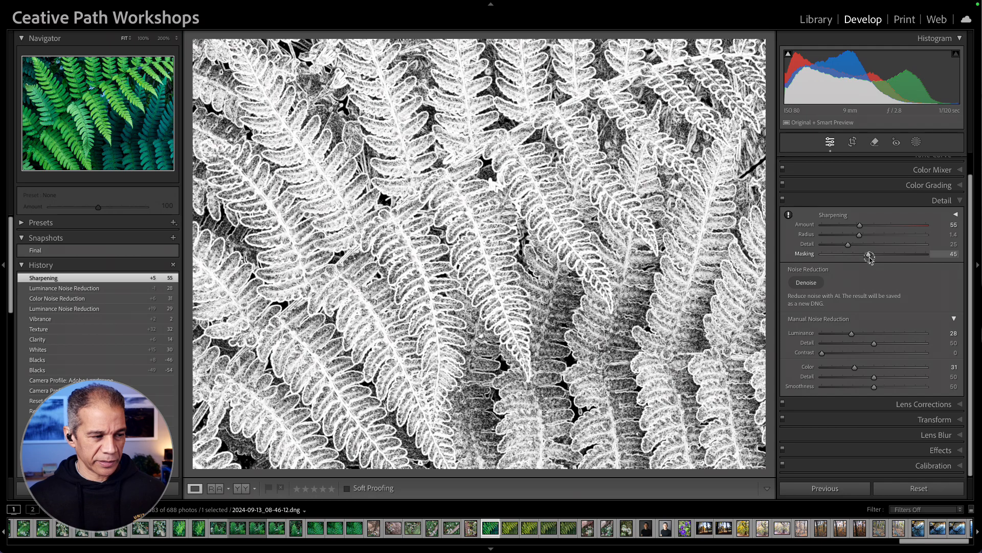
pyautogui.moveTo(871, 258); pyautogui.dragTo(870, 258)
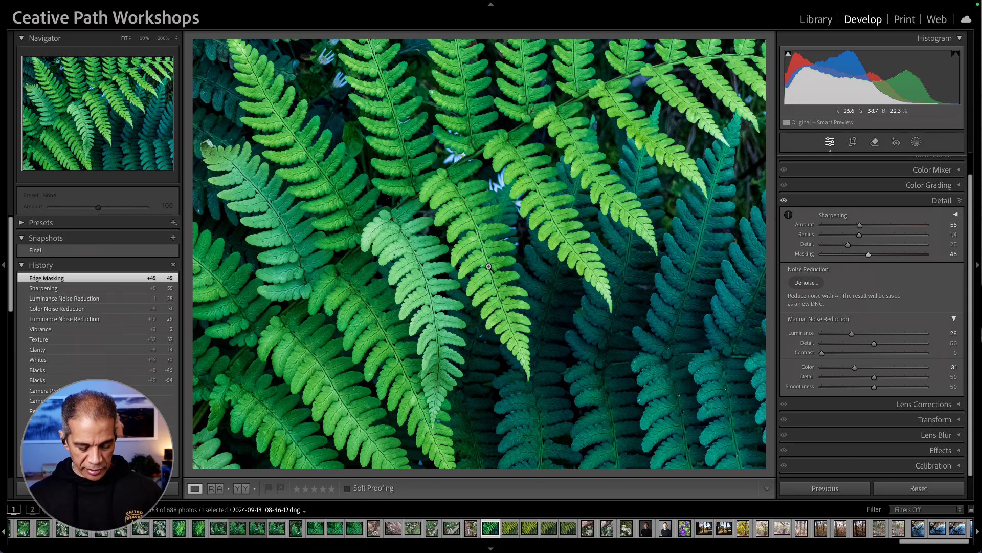
# - Copy the Reset Settings history state to the Before version and compare the photo before and after the edits
pyautogui.press('\\')
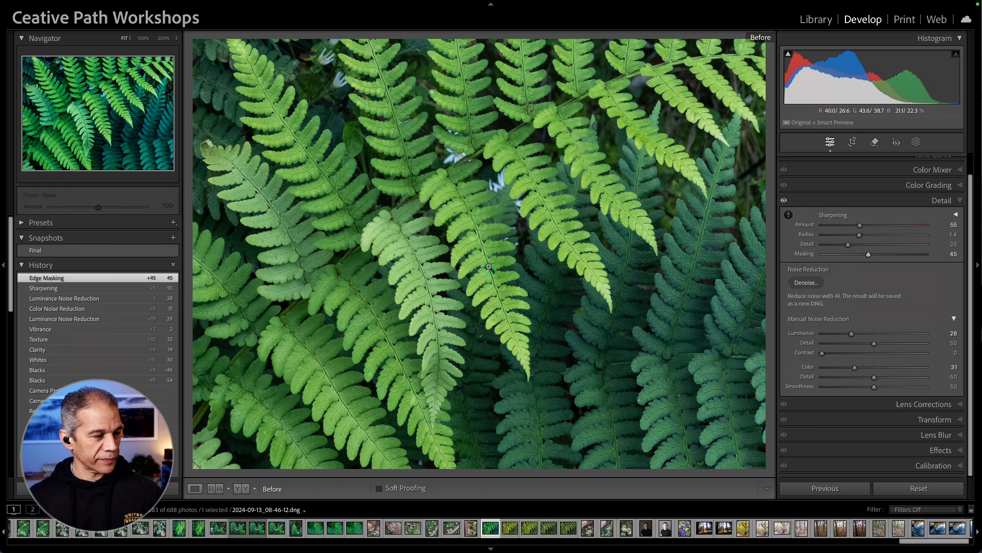
pyautogui.press('\\')
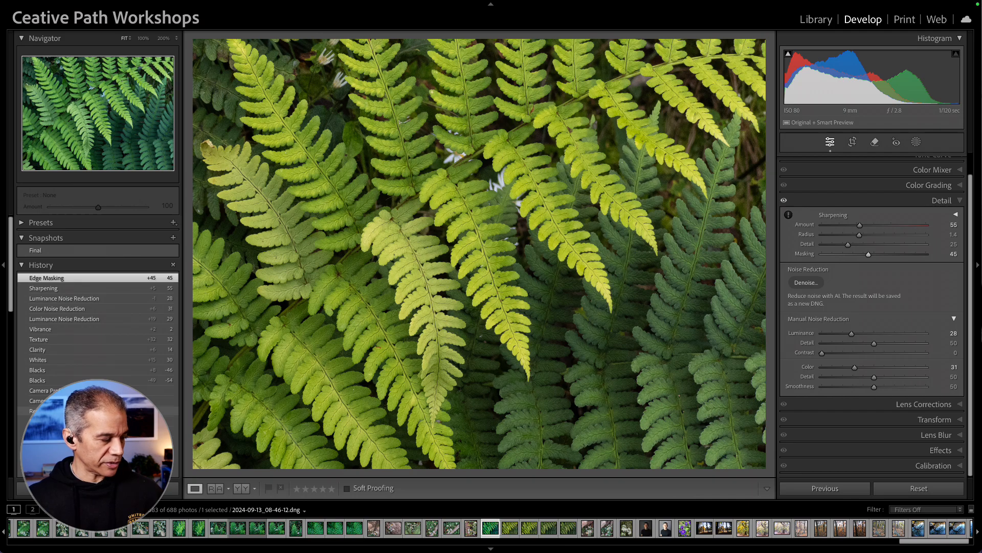
pyautogui.rightClick(62, 409)
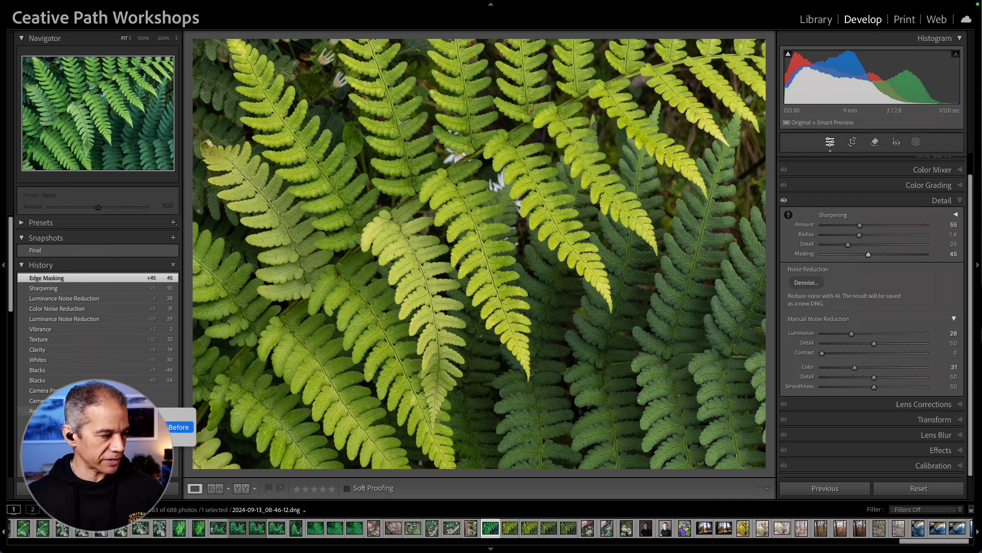
pyautogui.click(178, 427)
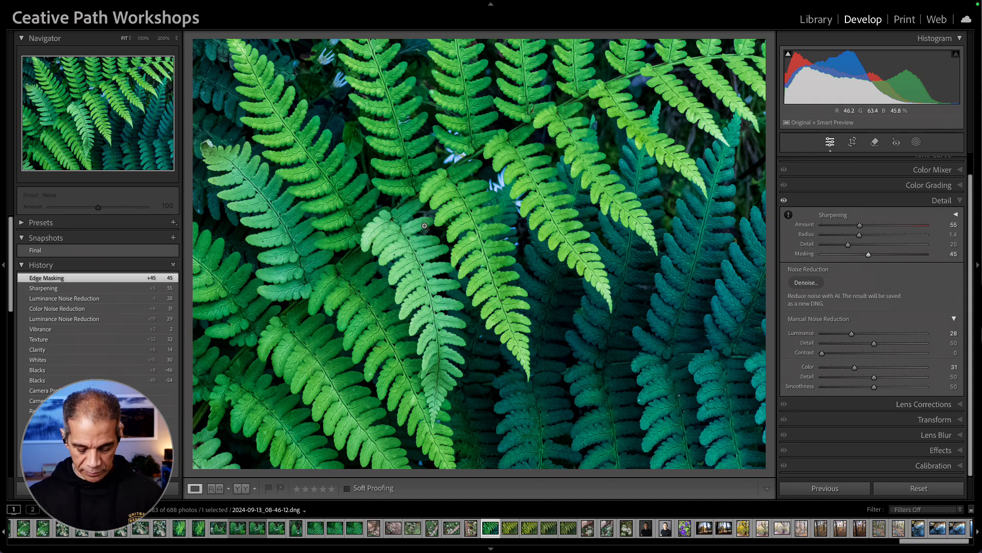
pyautogui.press('\\')
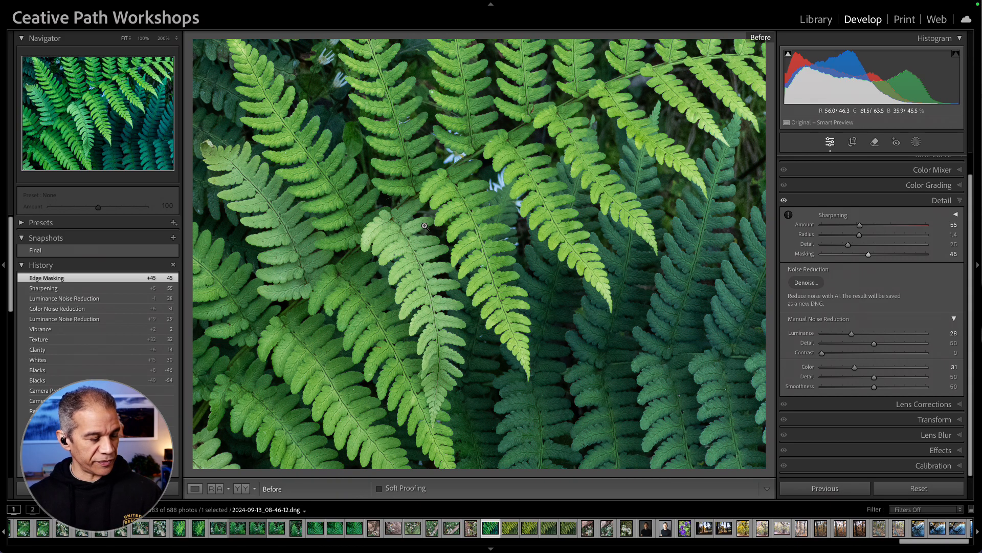
pyautogui.press('\\')
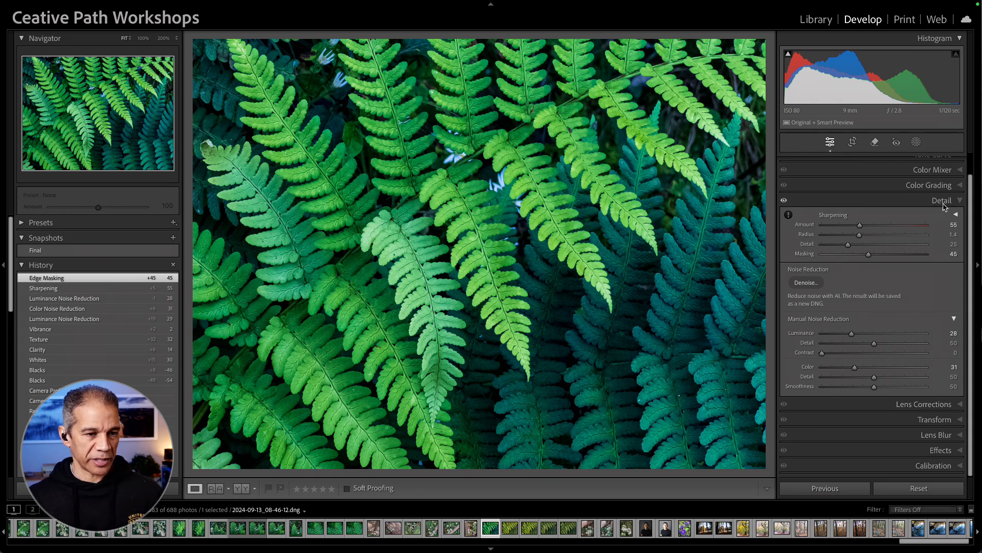
# - Apply the Medium Contrast point curve in the Tone Curve and compare the photo with and without it
pyautogui.scroll(1, 953, 193)
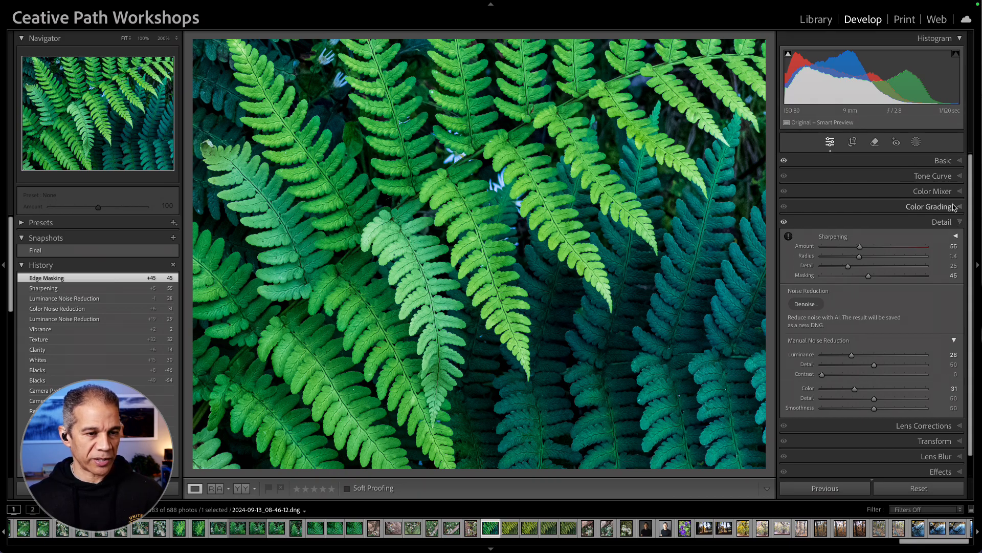
pyautogui.click(962, 178)
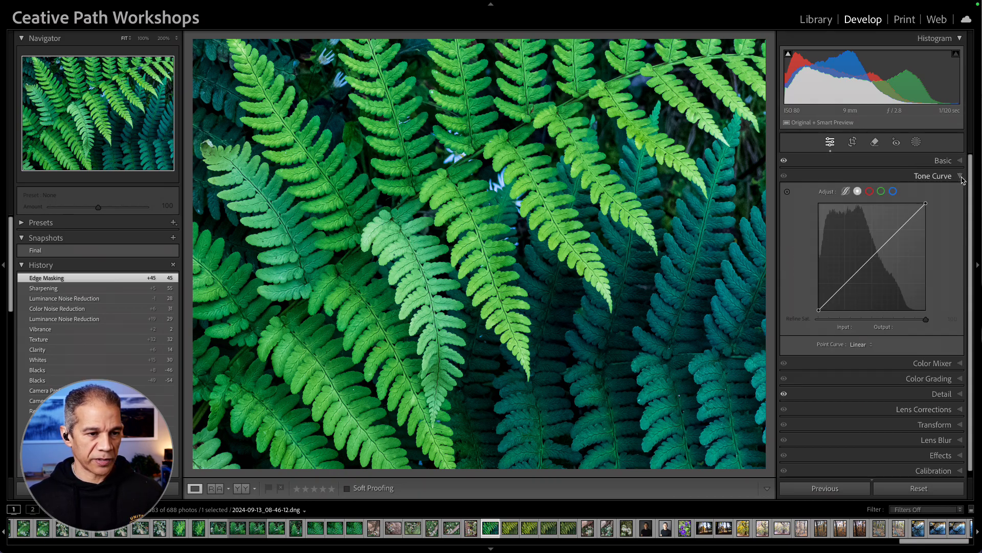
pyautogui.click(870, 346)
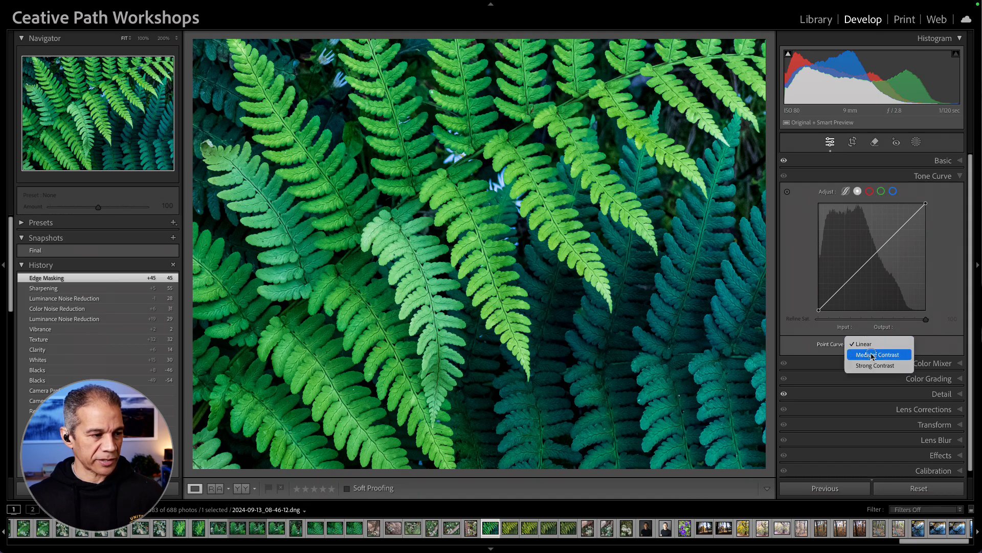
pyautogui.click(873, 356)
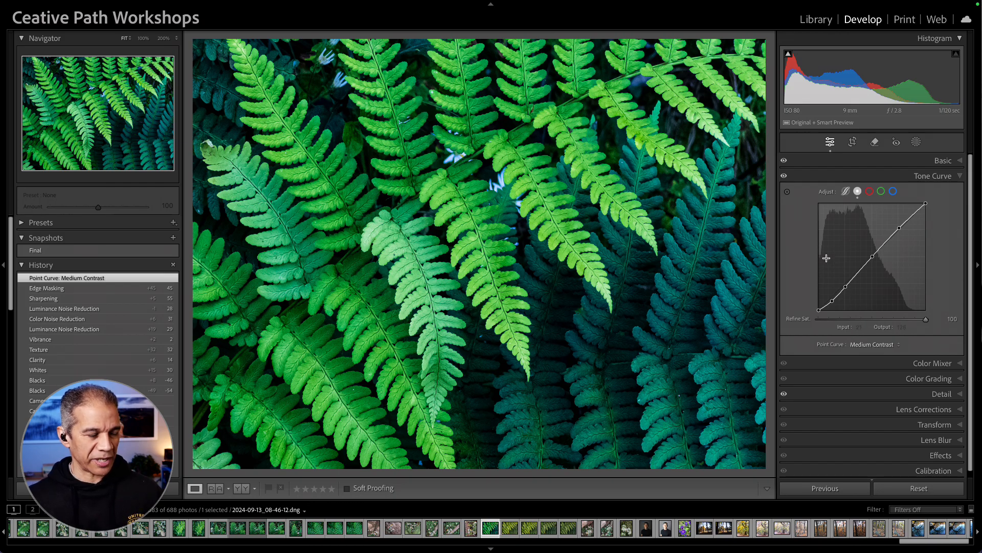
pyautogui.click(785, 175)
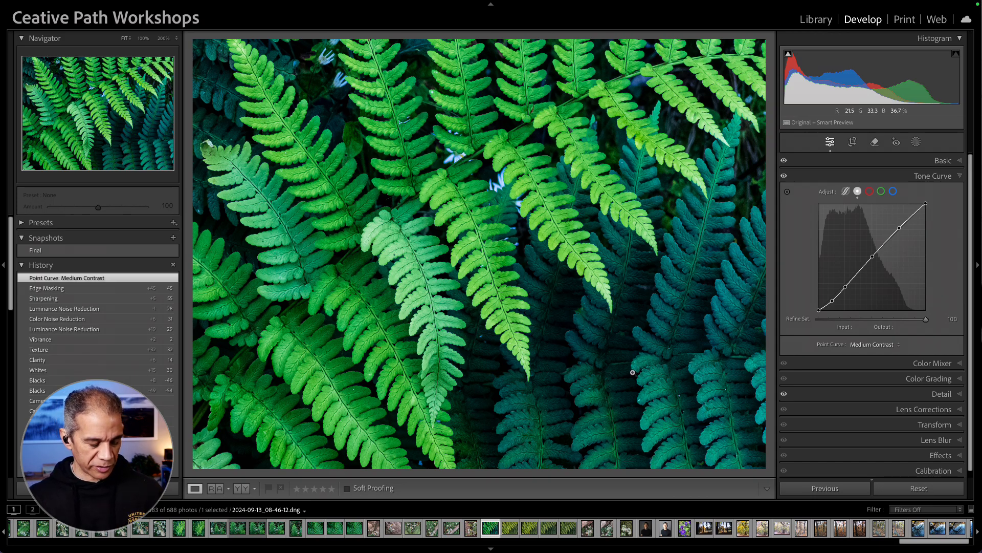
# - Heal four distracting specks among the central fronds and the dark teal ferns with the Remove tool's Heal mode at size 8
pyautogui.press('q')
pyautogui.press('[')
pyautogui.press('[')
pyautogui.press('[')
pyautogui.press('[')
pyautogui.press('[')
pyautogui.click(829, 179)
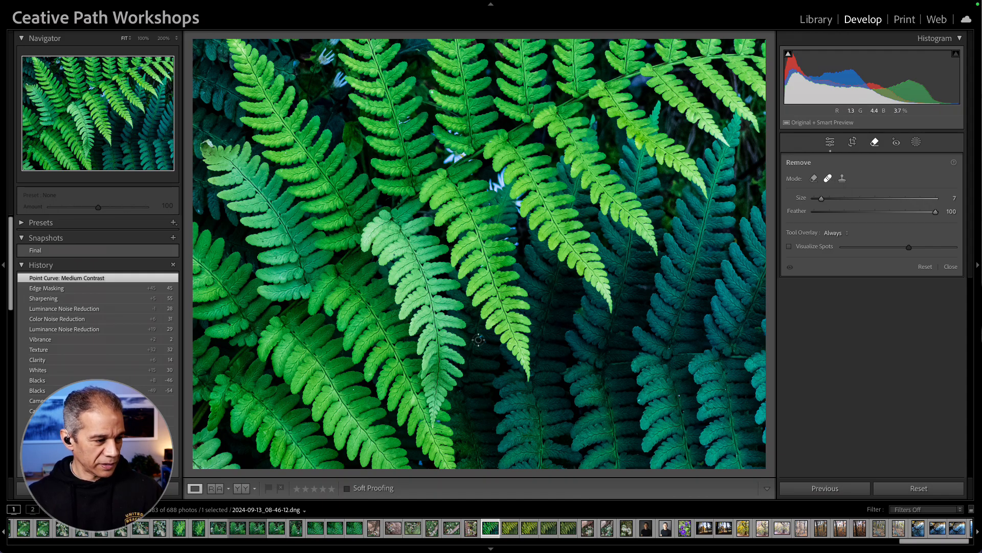
pyautogui.scroll(1, 481, 336)
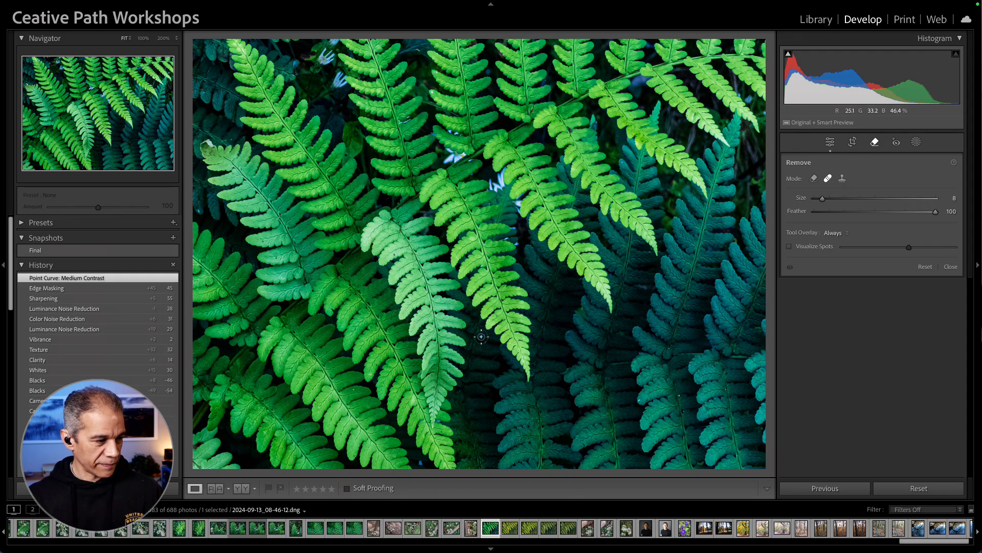
pyautogui.click(481, 336)
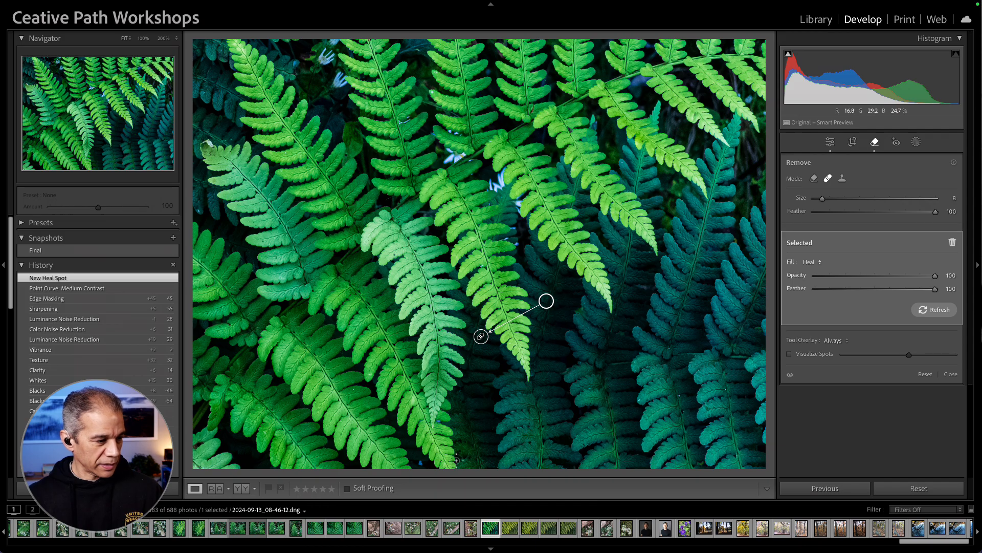
pyautogui.click(421, 463)
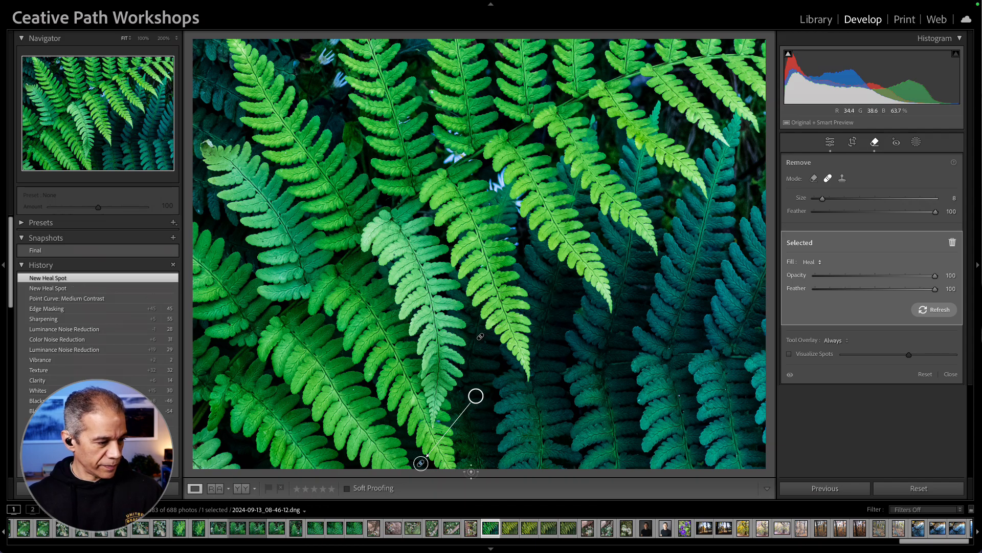
pyautogui.click(679, 396)
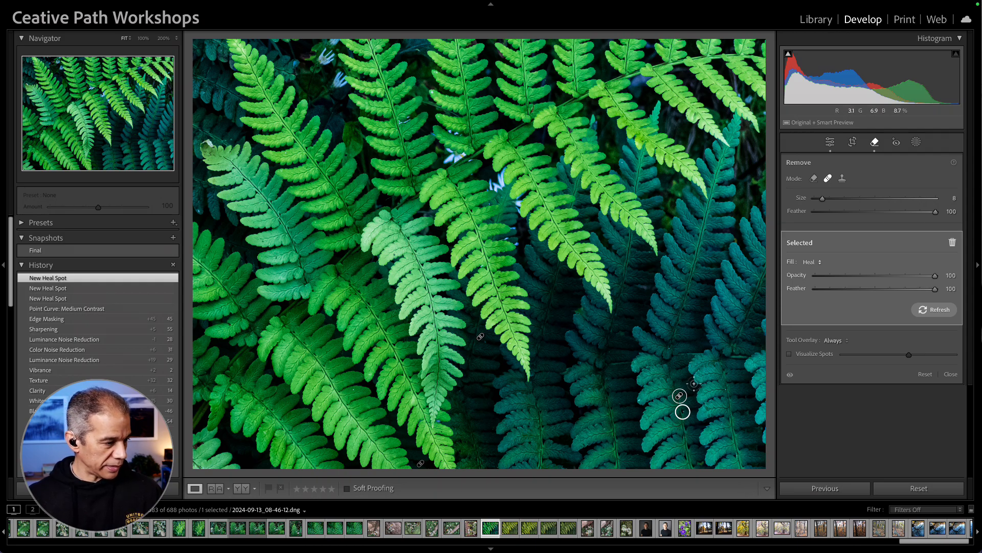
pyautogui.click(640, 400)
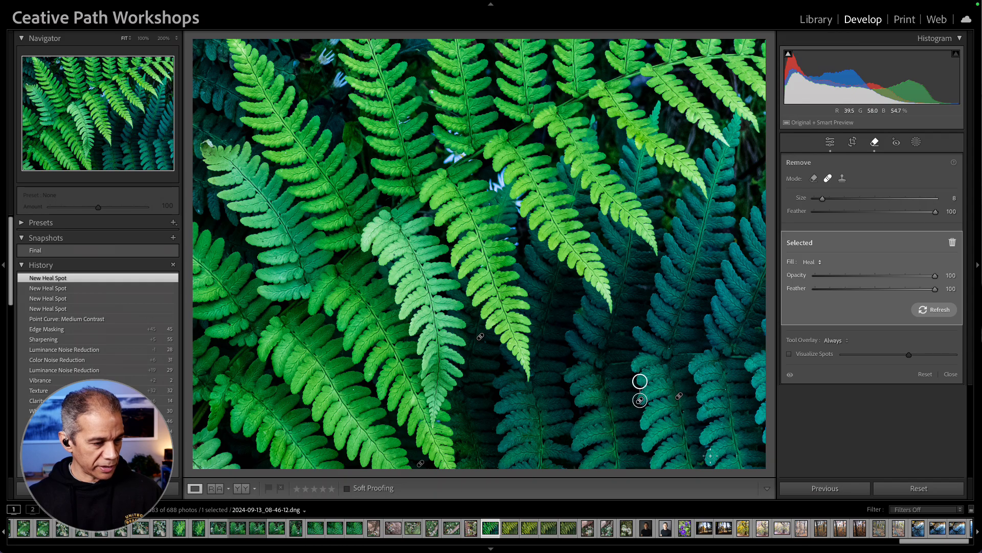
# - Move the heal source for the spot on the dark teal frond's edge to a lower leaf tip and check the retouch without overlays
pyautogui.press('q')
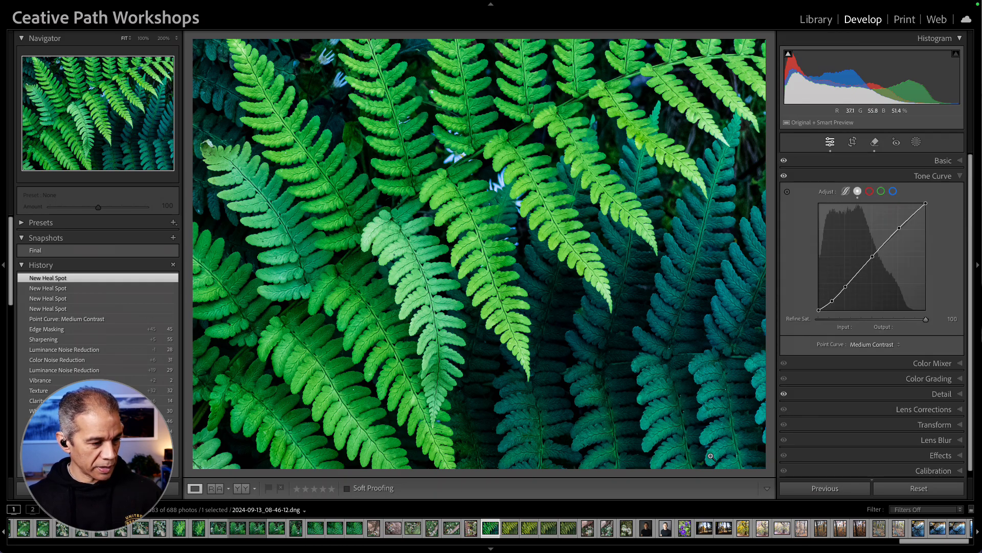
pyautogui.press('q')
pyautogui.moveTo(639, 401)
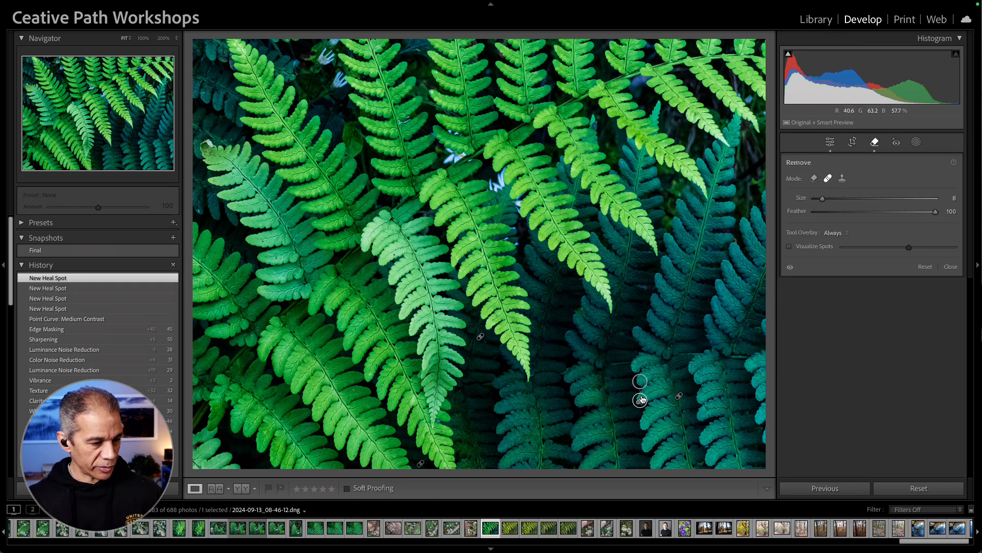
pyautogui.press('z')
pyautogui.moveTo(671, 420); pyautogui.dragTo(514, 208)
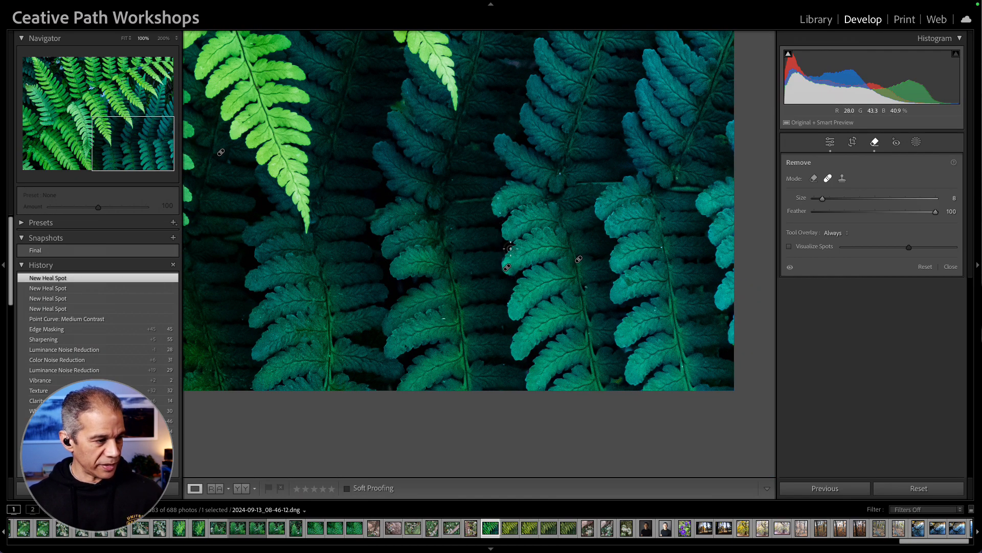
pyautogui.click(508, 264)
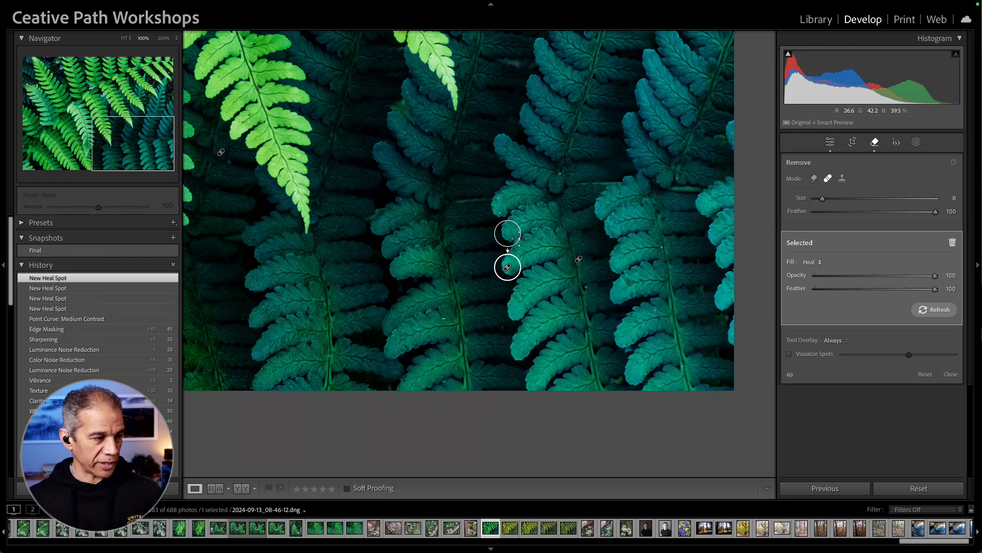
pyautogui.moveTo(513, 232)
pyautogui.mouseDown()
pyautogui.moveTo(542, 246)
pyautogui.moveTo(517, 314)
pyautogui.mouseUp()
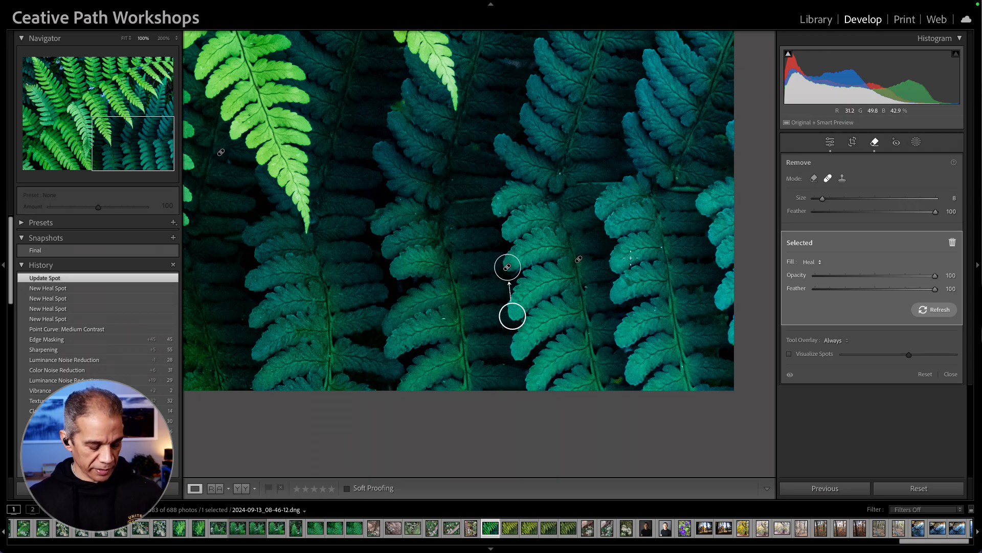
pyautogui.press('q')
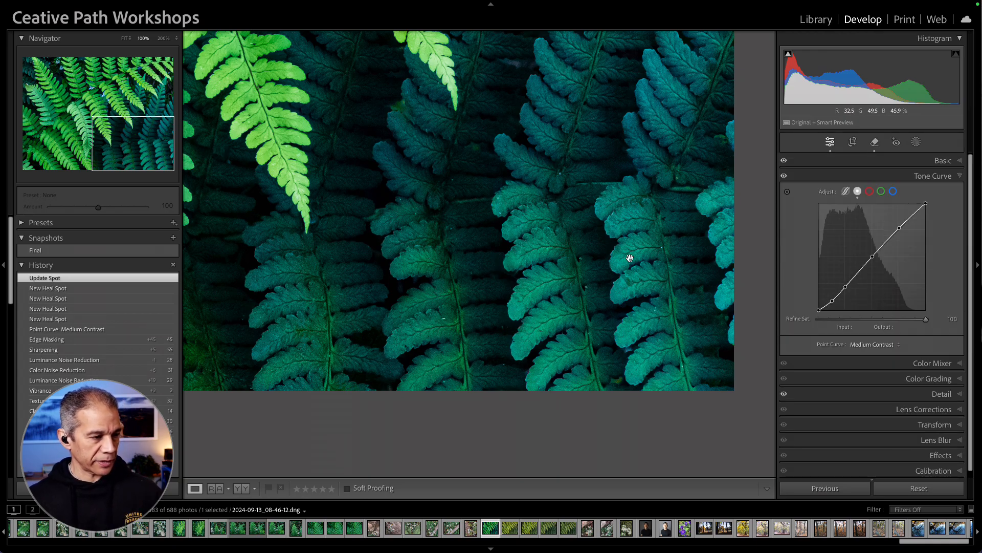
pyautogui.click(630, 257)
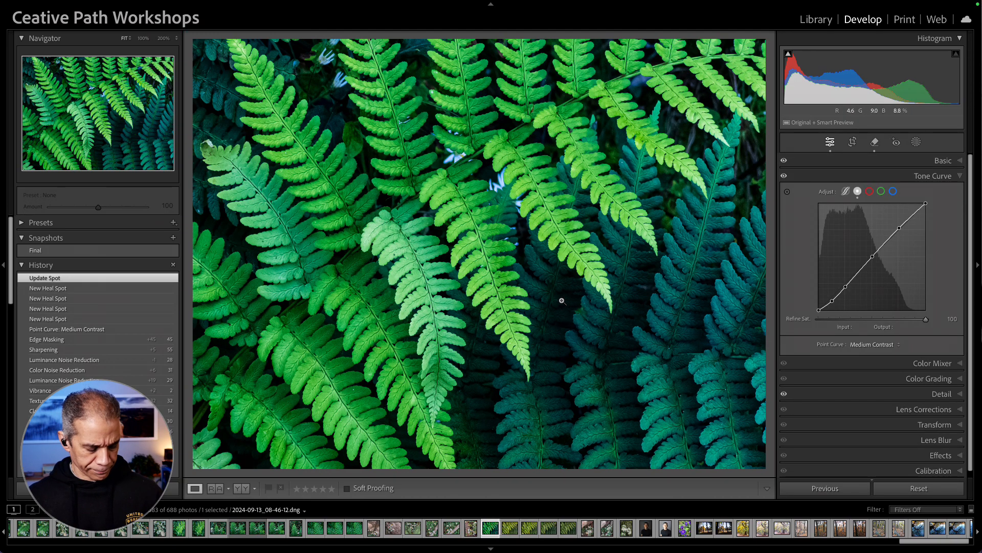
# - Remove the white flower behind the central stem using generative AI Remove at size 15, and choose variation 2
pyautogui.press('q')
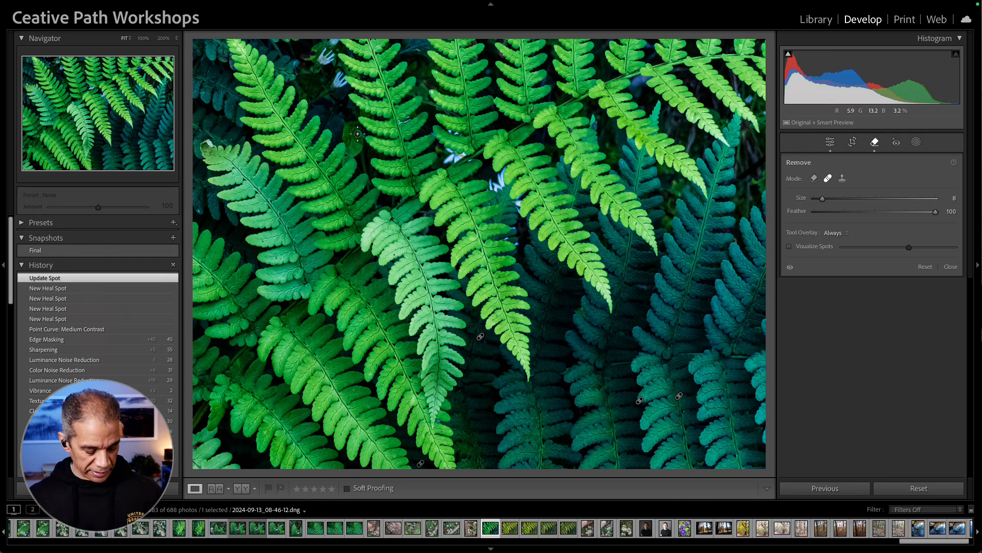
pyautogui.press('z')
pyautogui.moveTo(368, 104); pyautogui.dragTo(601, 344)
pyautogui.moveTo(468, 202); pyautogui.dragTo(527, 302)
pyautogui.moveTo(506, 216); pyautogui.dragTo(562, 295)
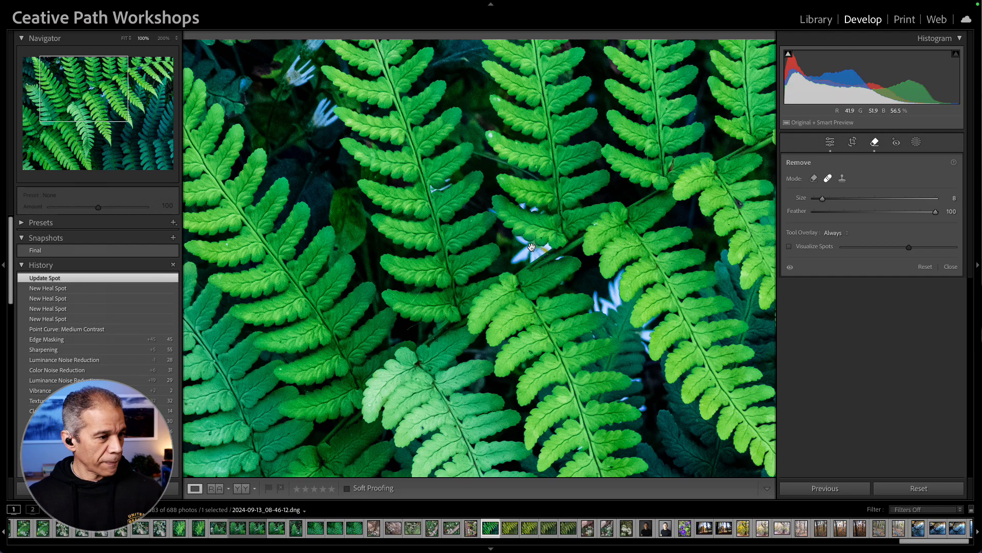
pyautogui.click(813, 177)
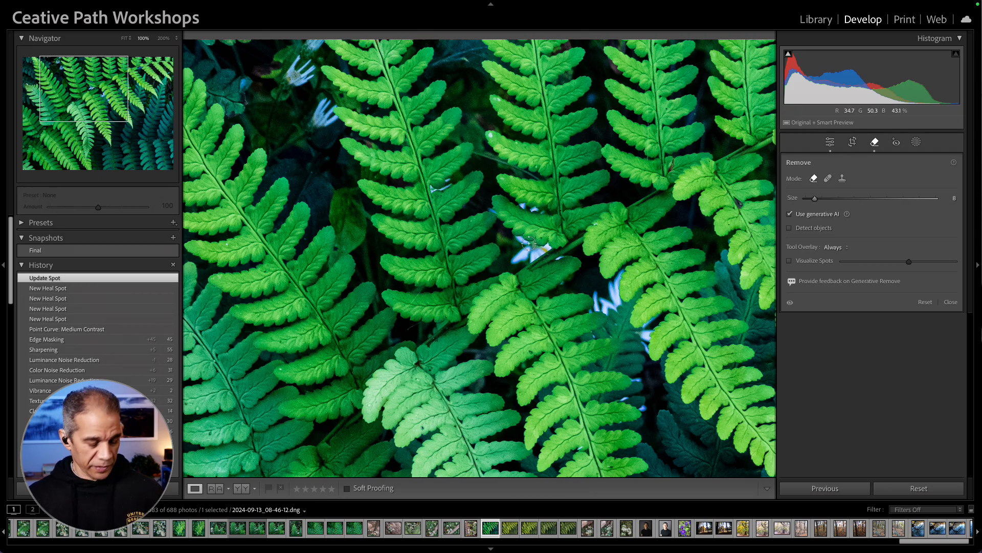
pyautogui.press(']')
pyautogui.press(']')
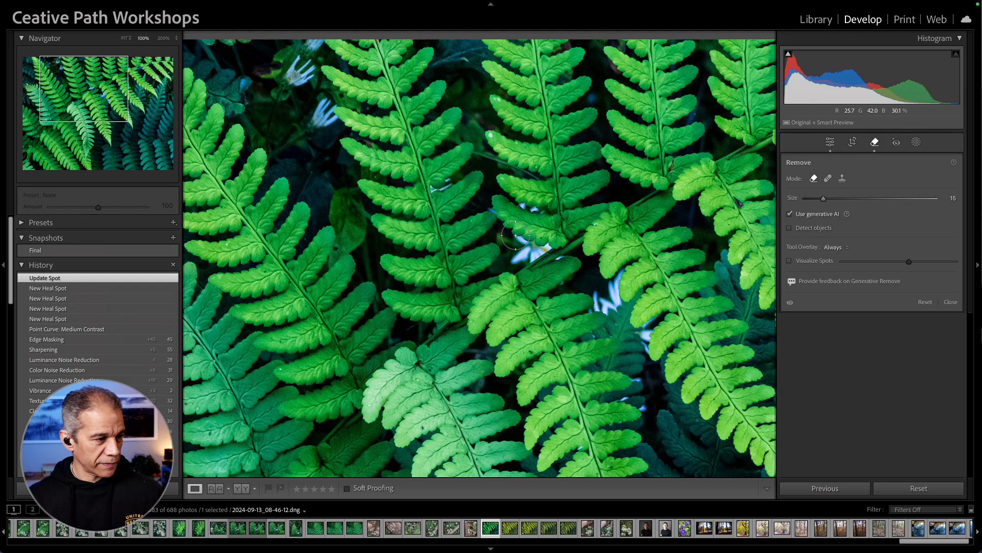
pyautogui.moveTo(516, 234)
pyautogui.mouseDown()
pyautogui.moveTo(556, 243)
pyautogui.moveTo(532, 264)
pyautogui.moveTo(515, 257)
pyautogui.mouseUp()
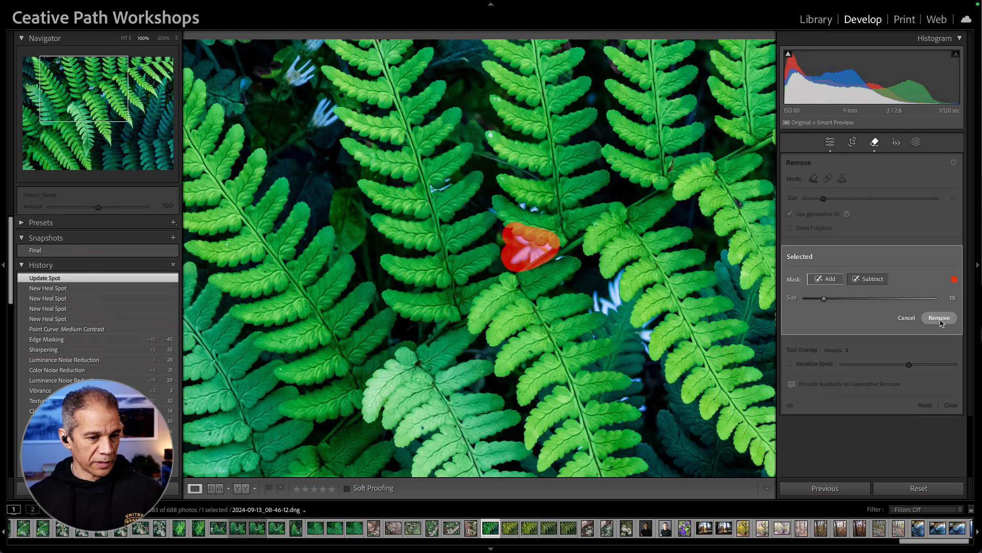
pyautogui.click(940, 318)
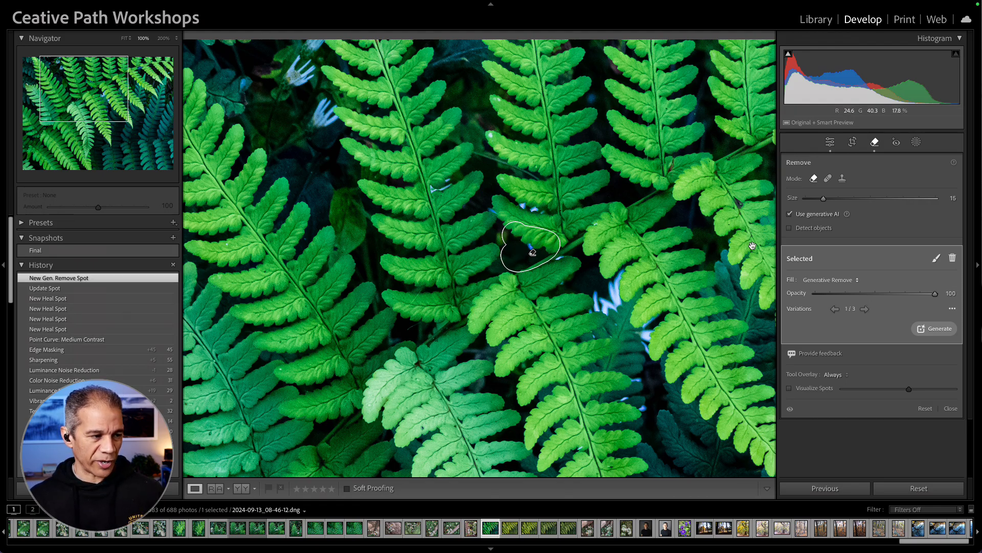
pyautogui.click(865, 310)
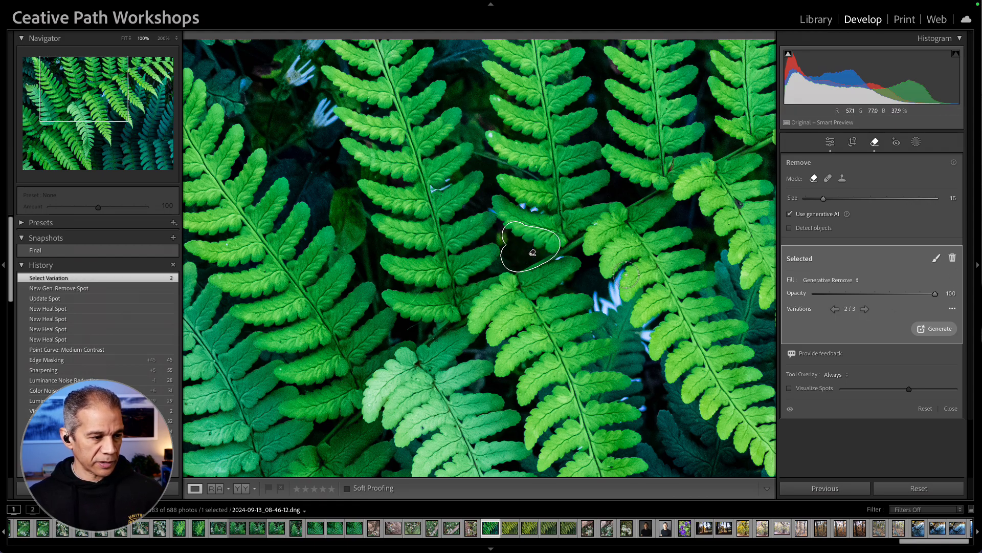
# - Generatively remove the white flower between the two bright fronds, plus the small white remnant beside the adjacent frond with a size 13 brush
pyautogui.moveTo(622, 278)
pyautogui.mouseDown()
pyautogui.moveTo(581, 315)
pyautogui.moveTo(604, 317)
pyautogui.moveTo(622, 292)
pyautogui.mouseUp()
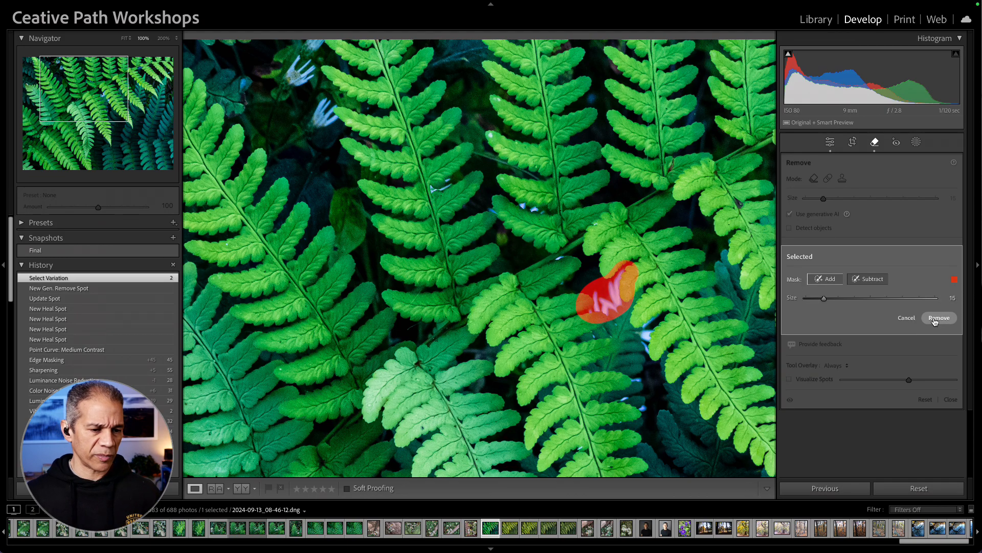
pyautogui.click(935, 323)
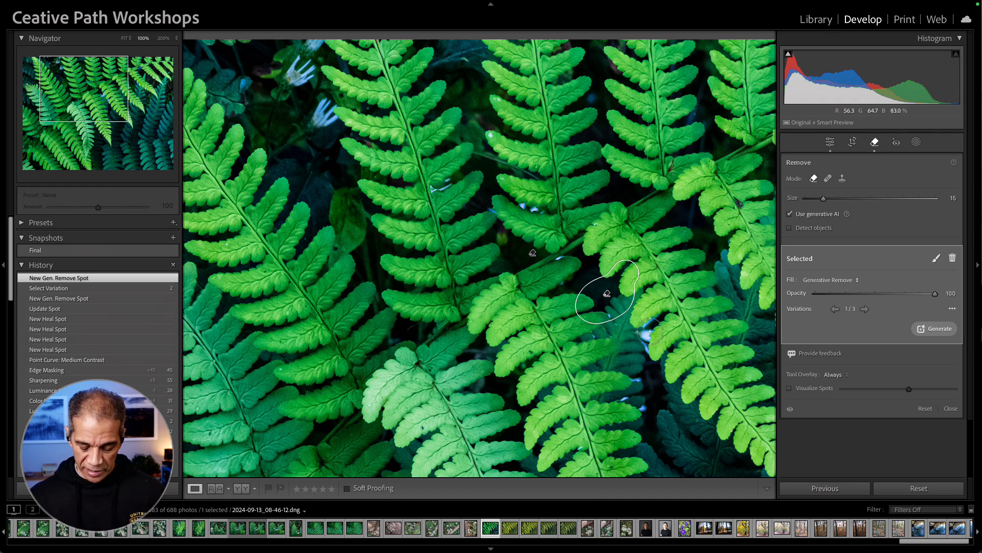
pyautogui.press('[')
pyautogui.press('[')
pyautogui.moveTo(654, 321)
pyautogui.mouseDown()
pyautogui.moveTo(636, 330)
pyautogui.moveTo(652, 353)
pyautogui.moveTo(657, 325)
pyautogui.mouseUp()
pyautogui.click(939, 318)
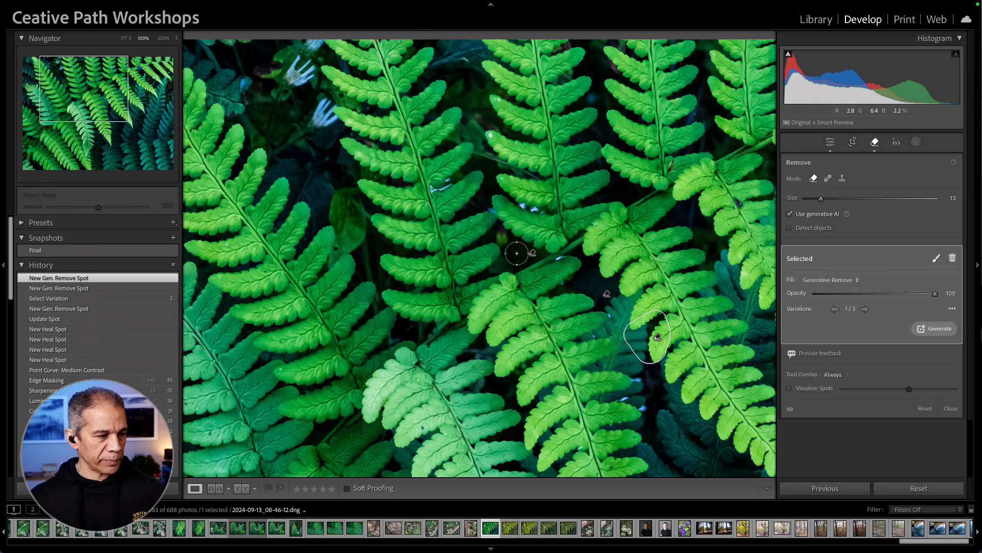
# - Generatively remove the small bright speck beside the central stem and the bluish-white specks between the leaflets above it, enlarging the brush to 11 for the latter
pyautogui.scroll(-4, 555, 254)
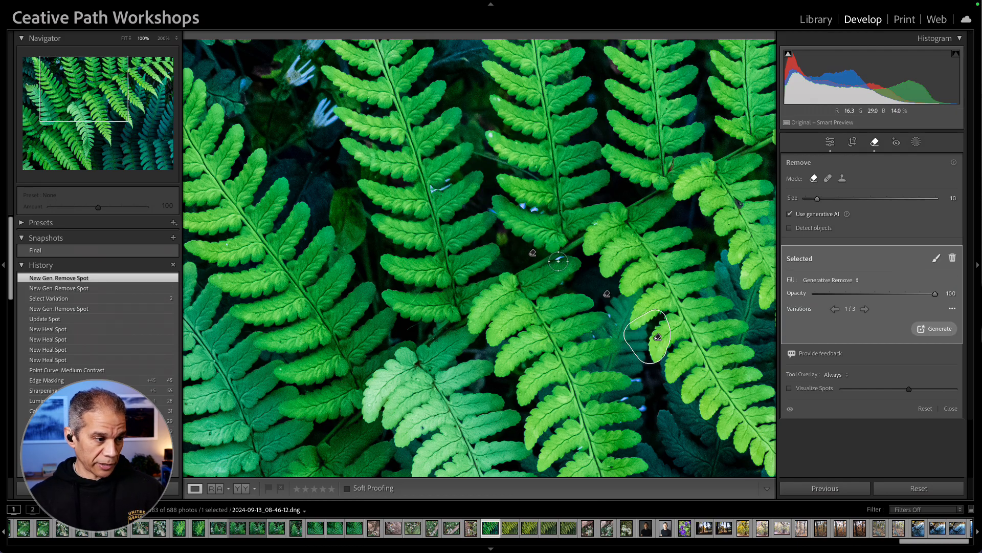
pyautogui.moveTo(550, 264); pyautogui.dragTo(572, 251)
pyautogui.click(947, 319)
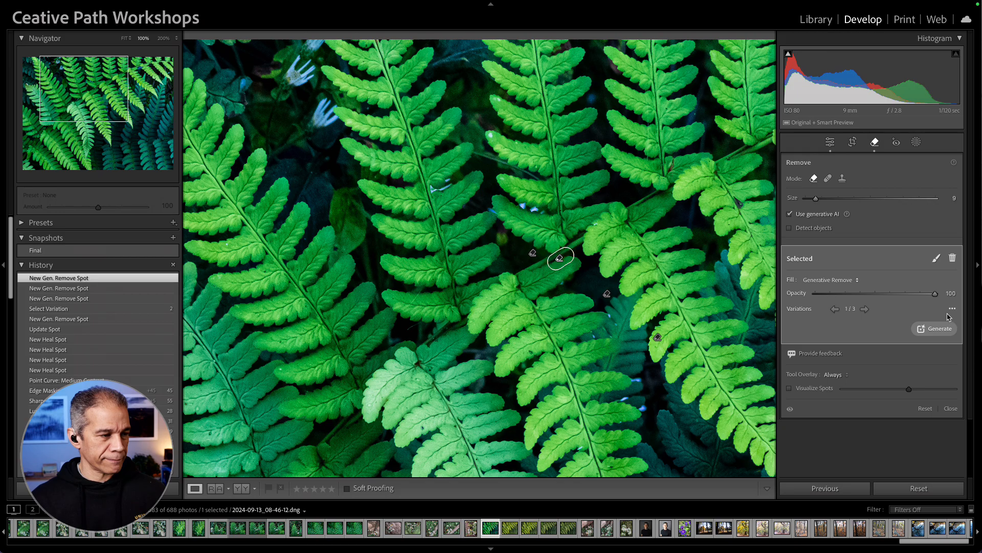
pyautogui.press(']')
pyautogui.moveTo(524, 204); pyautogui.dragTo(542, 211)
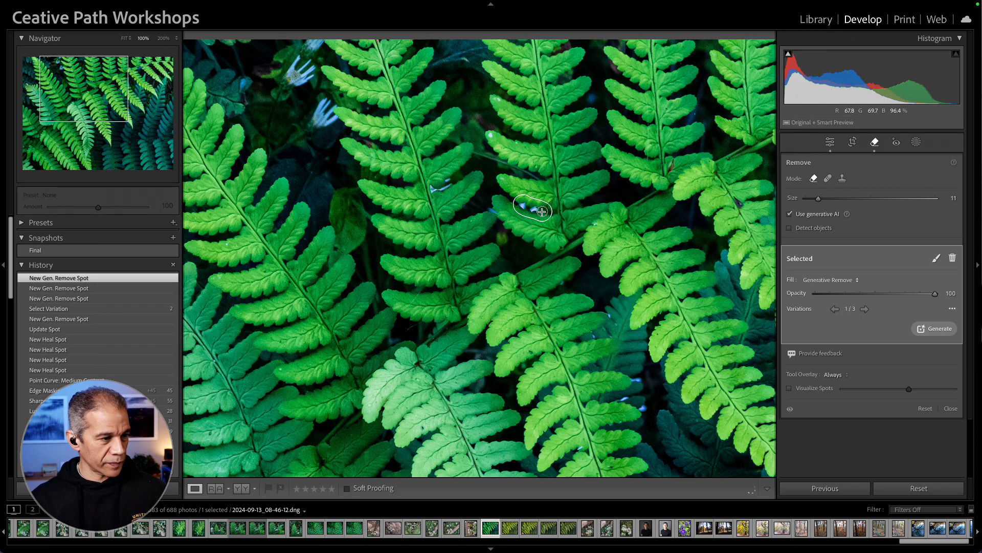
pyautogui.click(939, 318)
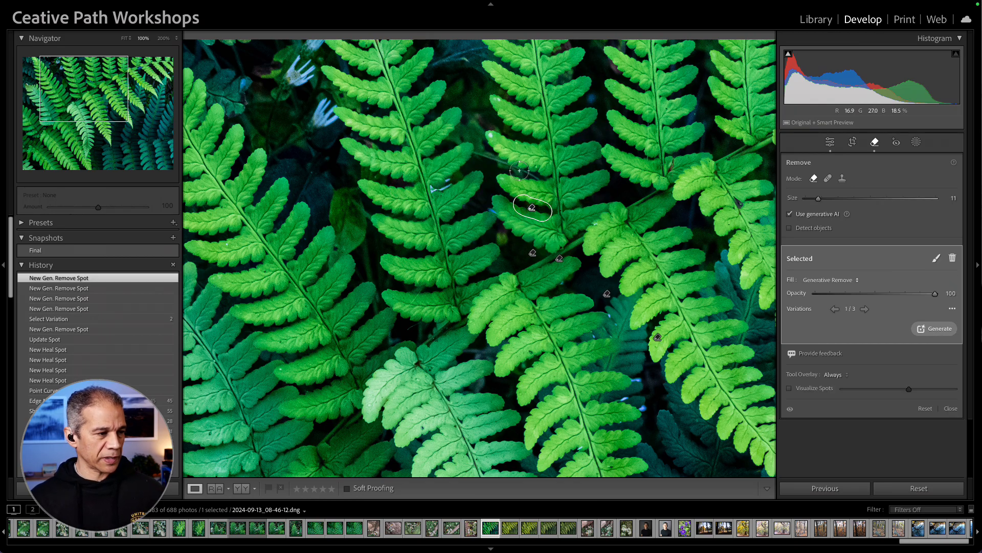
# - Generatively remove the white flower at the photo's upper edge with a size 22 brush, covering all its petals
pyautogui.moveTo(396, 133); pyautogui.dragTo(496, 231)
pyautogui.moveTo(446, 178); pyautogui.dragTo(504, 174)
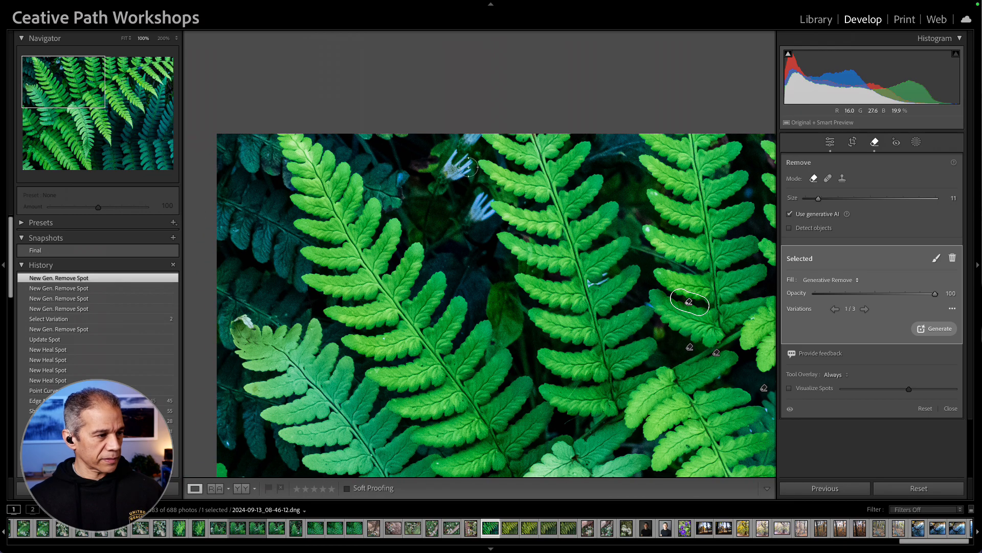
pyautogui.scroll(5, 459, 163)
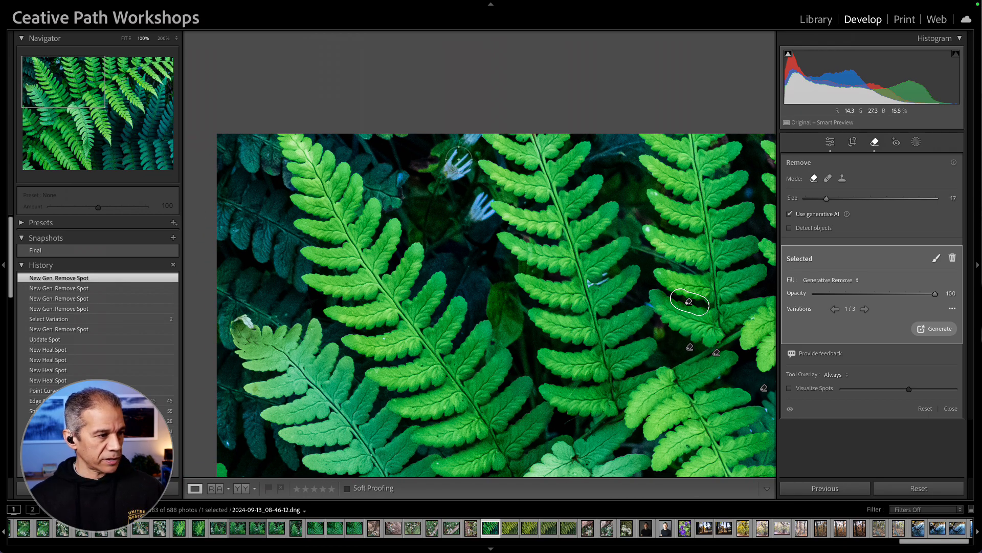
pyautogui.scroll(3, 460, 159)
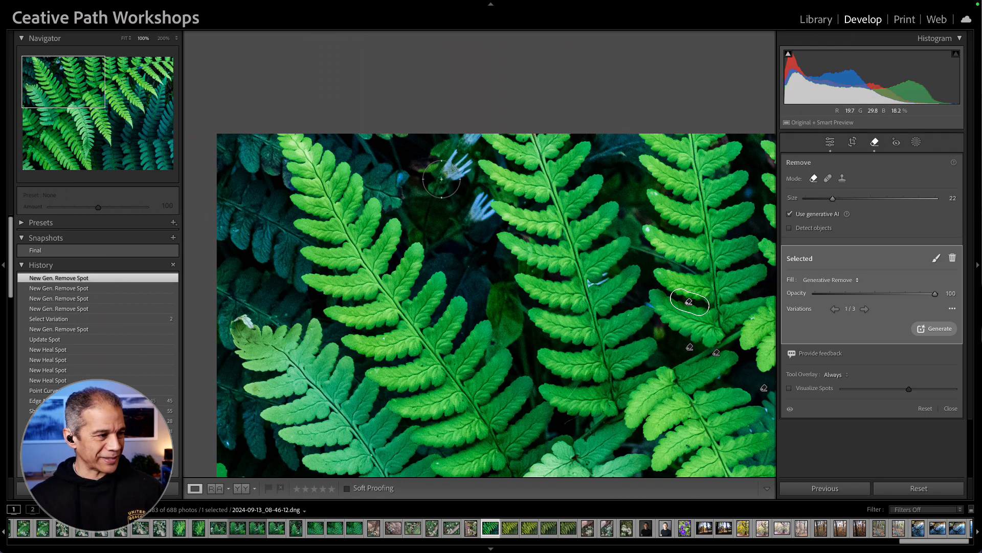
pyautogui.moveTo(440, 182); pyautogui.dragTo(475, 137)
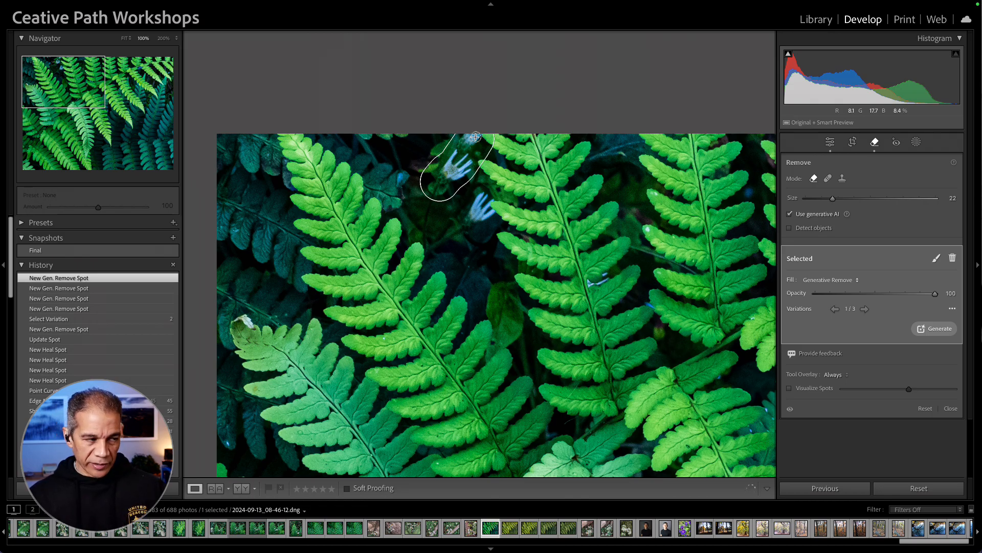
pyautogui.moveTo(476, 136)
pyautogui.mouseDown()
pyautogui.moveTo(481, 155)
pyautogui.moveTo(450, 177)
pyautogui.mouseUp()
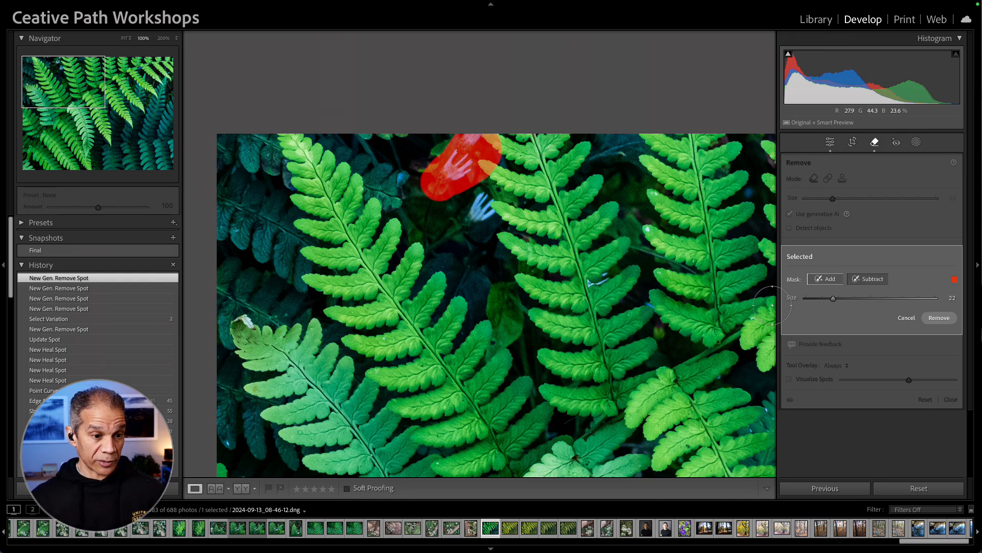
pyautogui.click(937, 318)
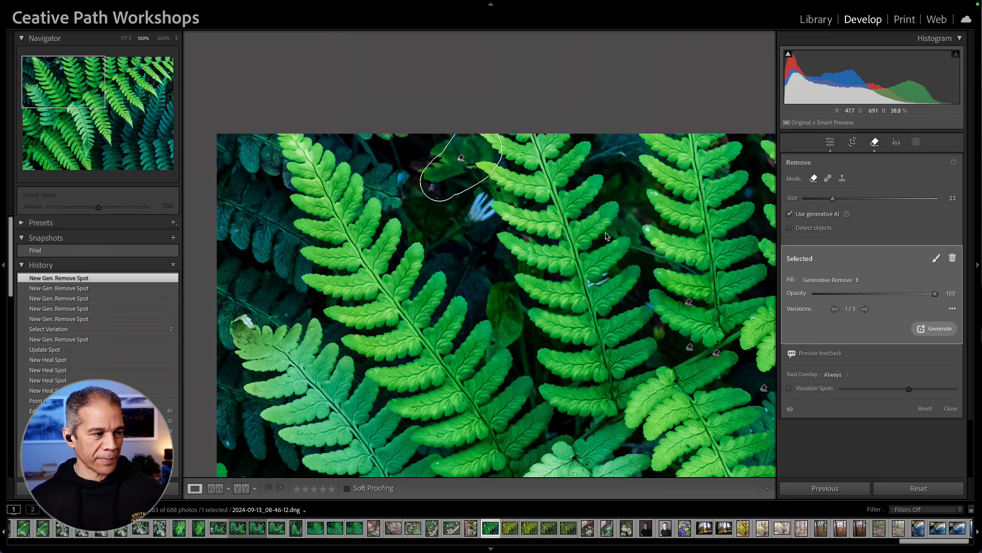
# - Generatively remove the bluish-white flower between the two bright upper fronds with a size 22 brush, covering its petals and the dark area beside it
pyautogui.click(485, 208)
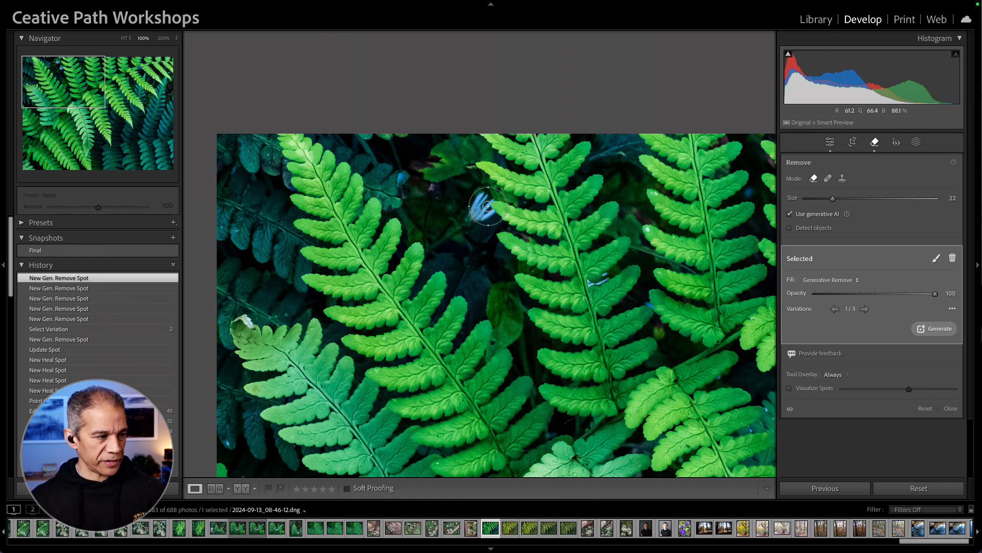
pyautogui.moveTo(481, 212); pyautogui.dragTo(467, 219)
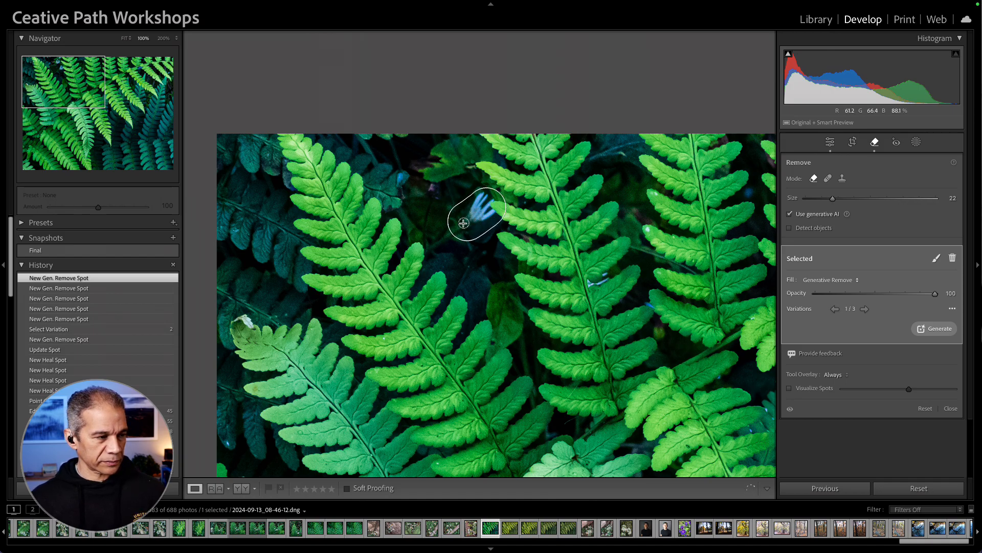
pyautogui.click(934, 320)
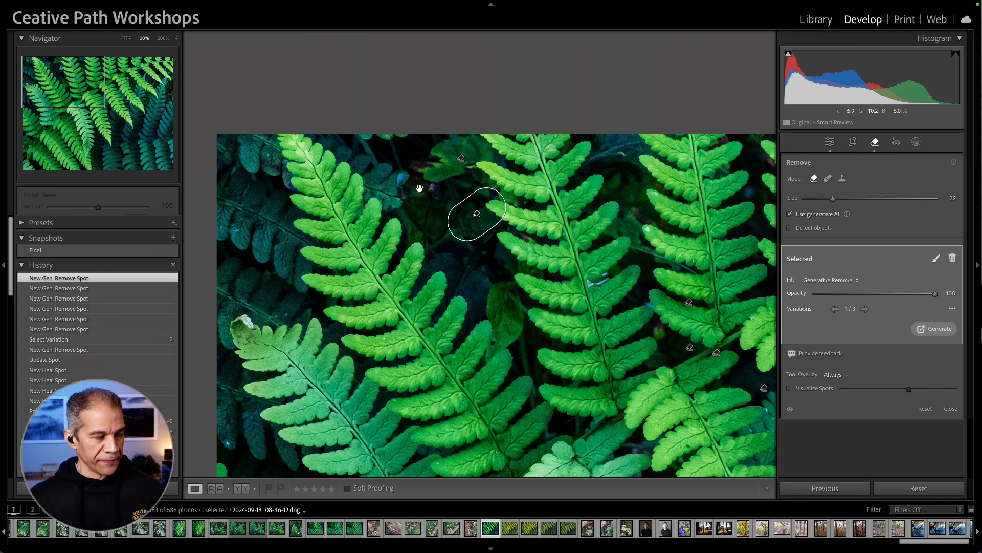
# - Generatively remove the pale, damaged tip of the lower frond near the photo's left edge with a size 22 brush
pyautogui.moveTo(423, 191); pyautogui.dragTo(533, 226)
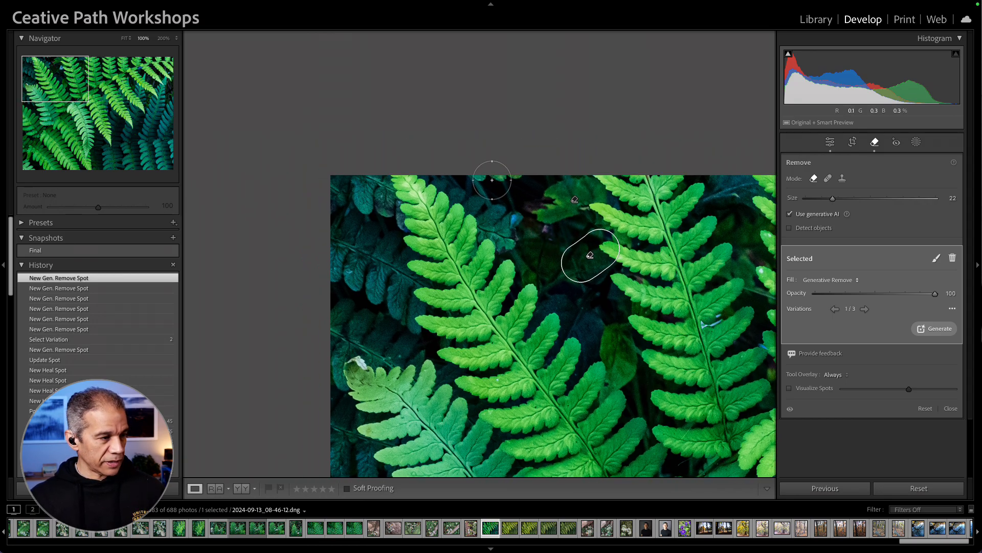
pyautogui.moveTo(465, 355); pyautogui.dragTo(543, 266)
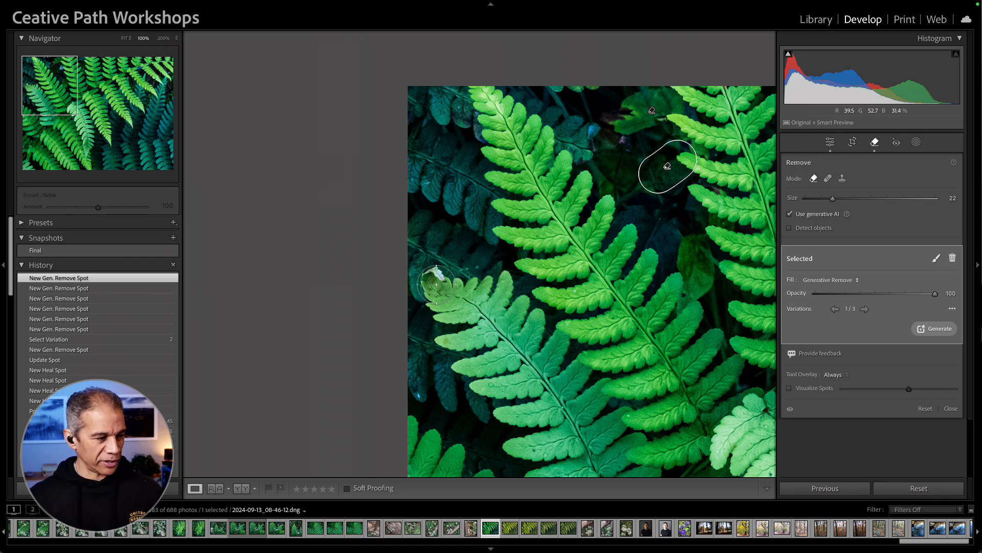
pyautogui.moveTo(441, 284)
pyautogui.mouseDown()
pyautogui.moveTo(430, 275)
pyautogui.moveTo(425, 286)
pyautogui.moveTo(458, 284)
pyautogui.moveTo(448, 264)
pyautogui.mouseUp()
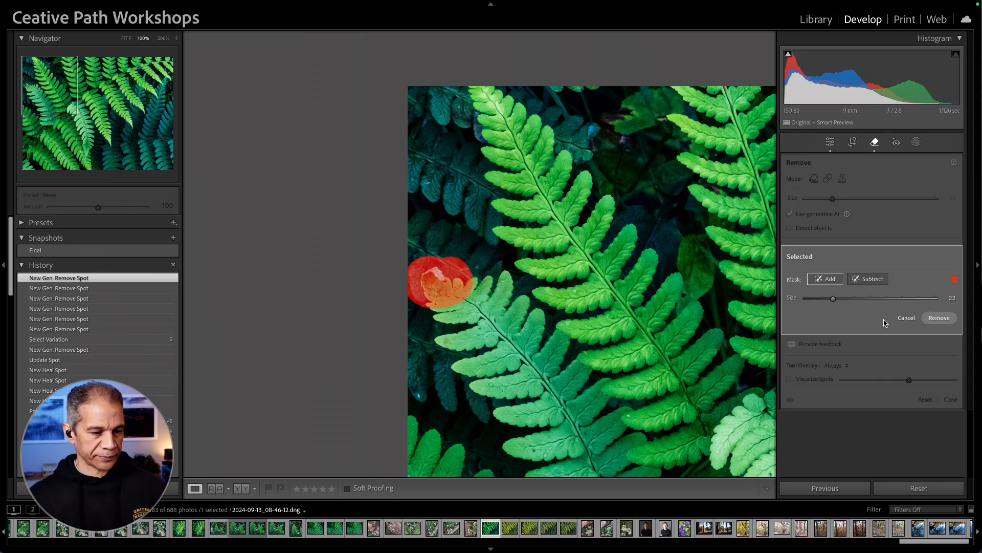
pyautogui.click(939, 317)
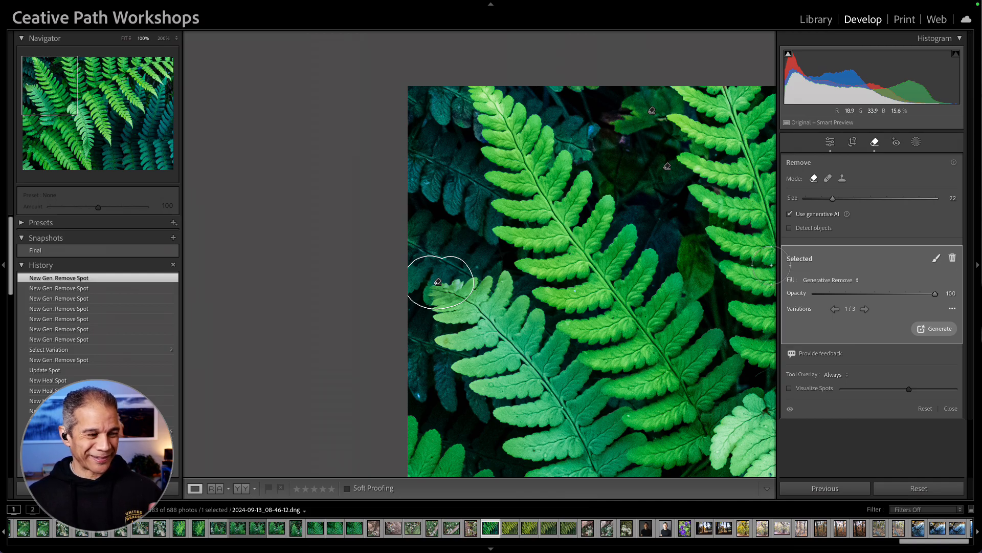
# - Compare the frond tip's removal variations, generate a new set, choose variation 3, and close the Remove tool
pyautogui.click(870, 310)
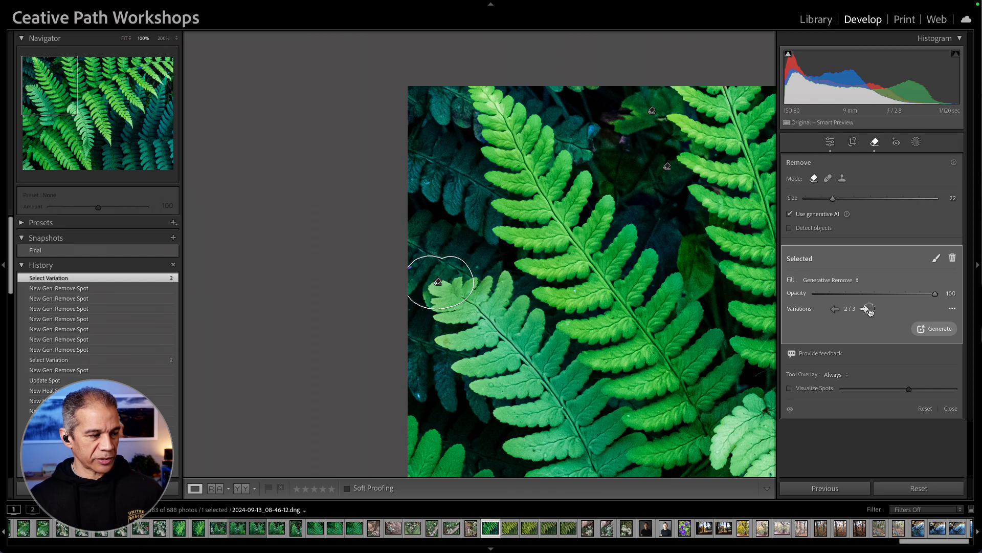
pyautogui.click(870, 309)
pyautogui.click(869, 309)
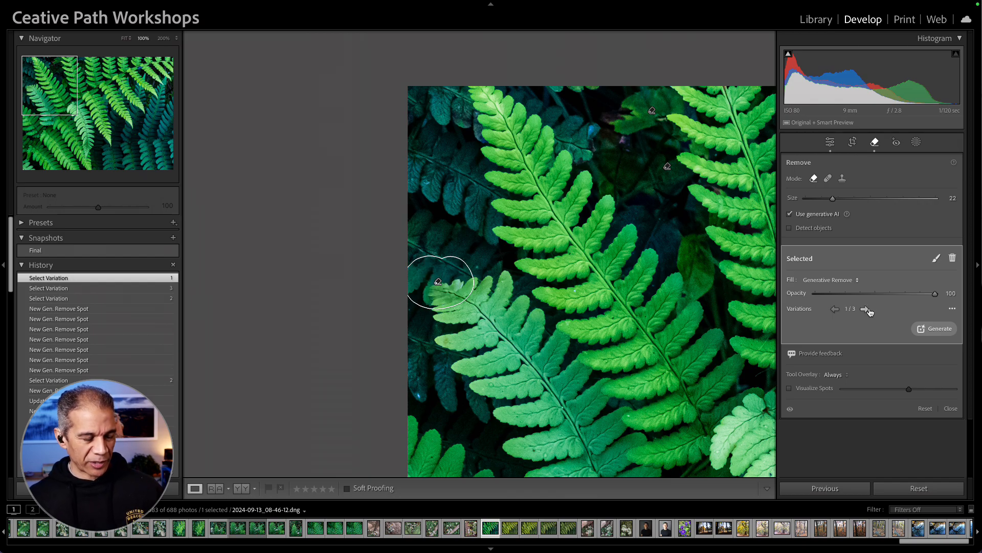
pyautogui.click(936, 329)
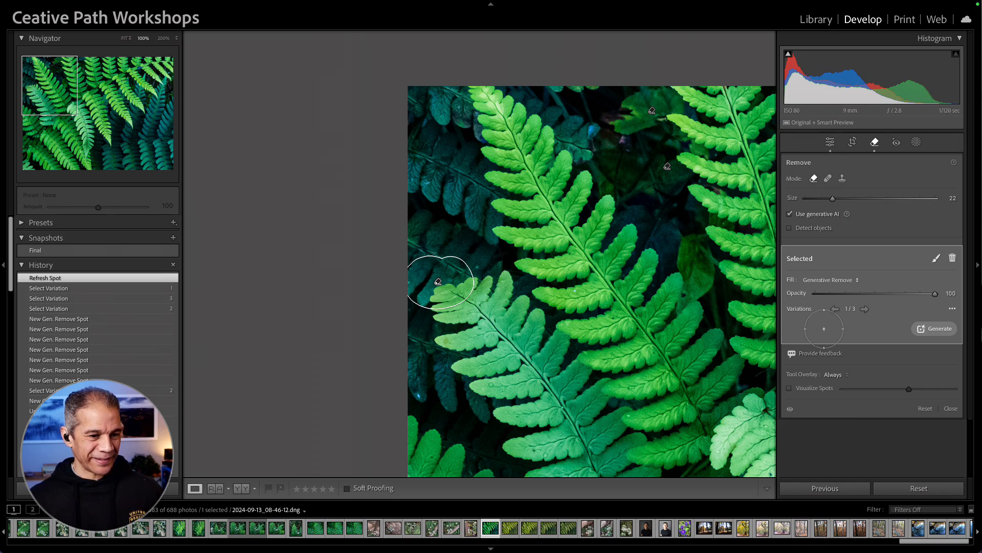
pyautogui.click(865, 309)
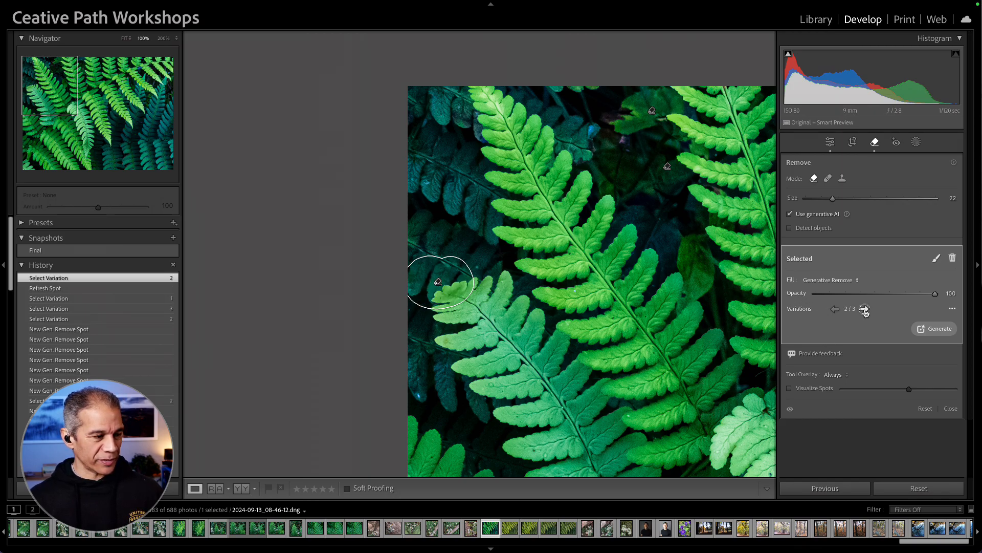
pyautogui.click(865, 309)
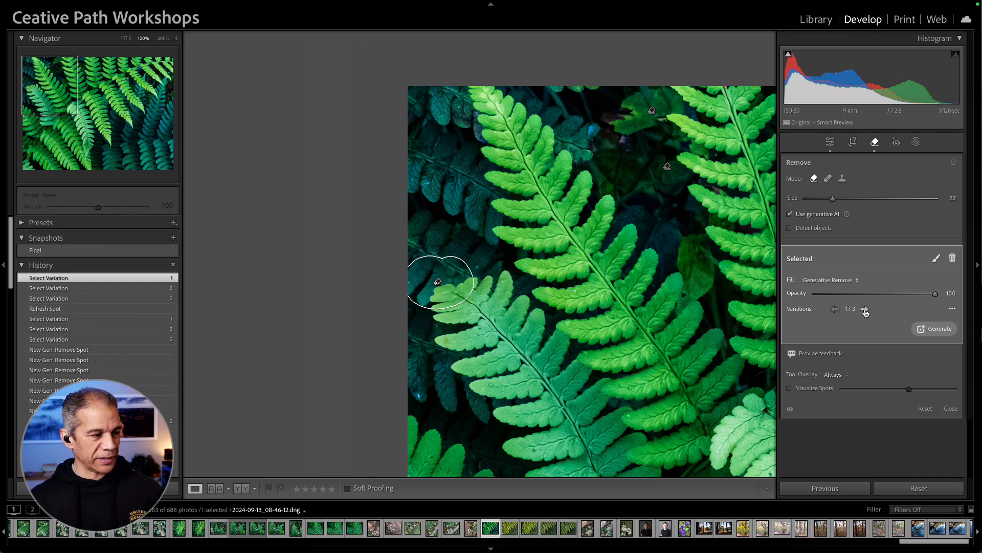
pyautogui.click(865, 309)
pyautogui.click(864, 309)
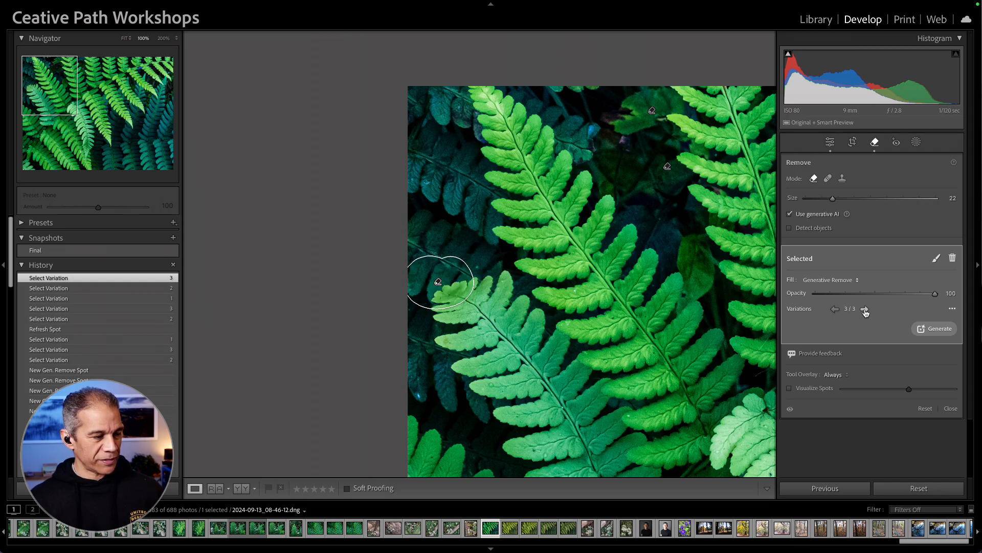
pyautogui.press('q')
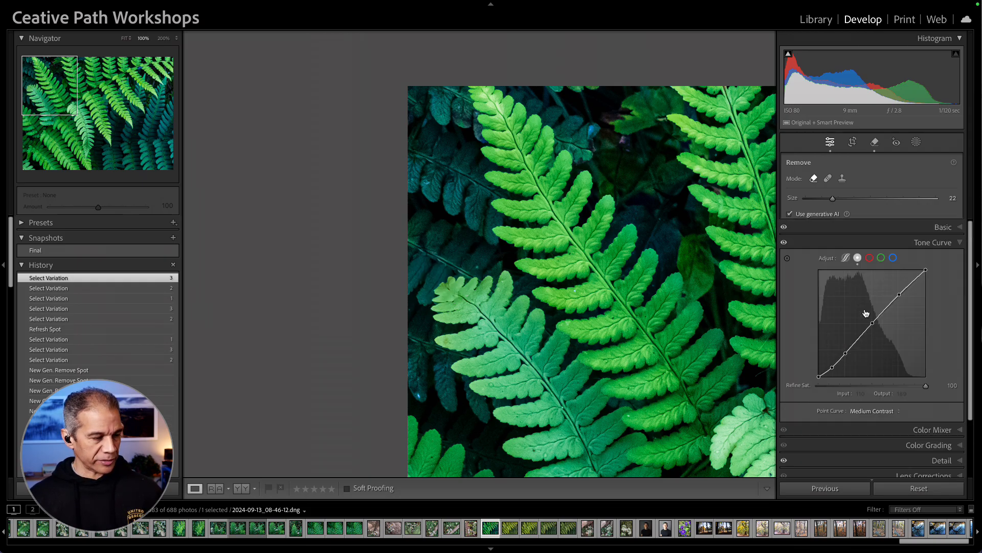
# - Generatively remove the blue-white specks beside the central bright frond with a size 15 brush
pyautogui.press('z')
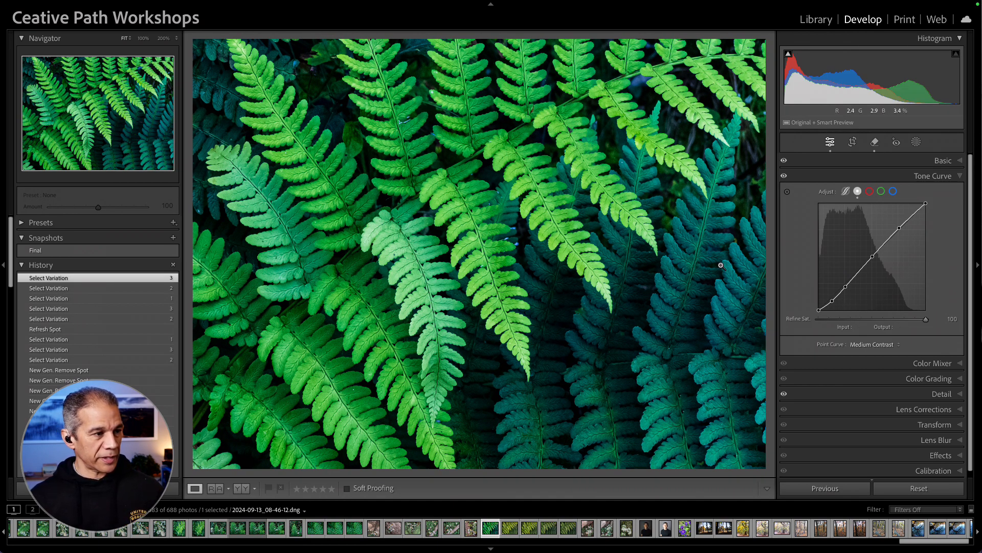
pyautogui.click(513, 239)
pyautogui.press('q')
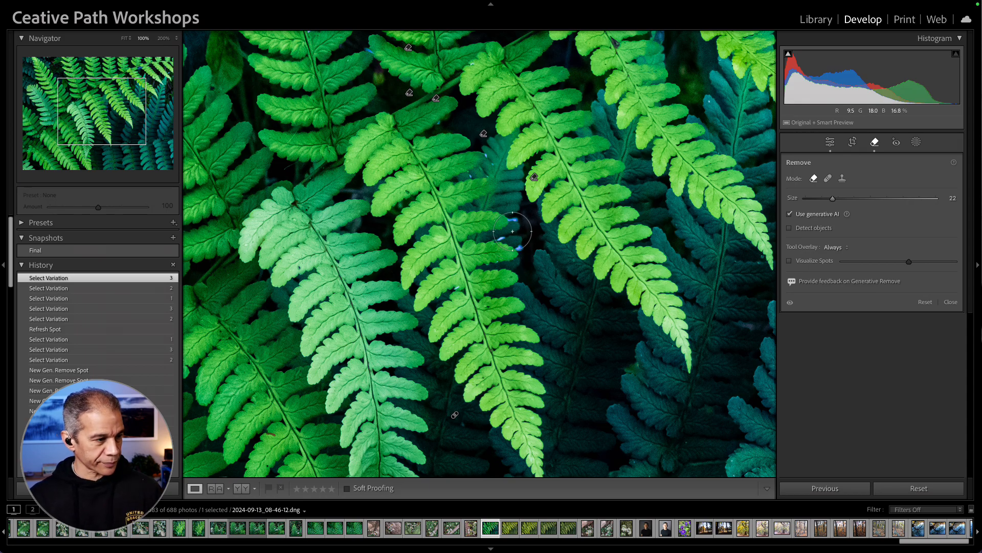
pyautogui.press('[')
pyautogui.press('[')
pyautogui.click(520, 246)
pyautogui.moveTo(520, 246)
pyautogui.mouseDown()
pyautogui.moveTo(497, 237)
pyautogui.moveTo(514, 221)
pyautogui.moveTo(514, 241)
pyautogui.mouseUp()
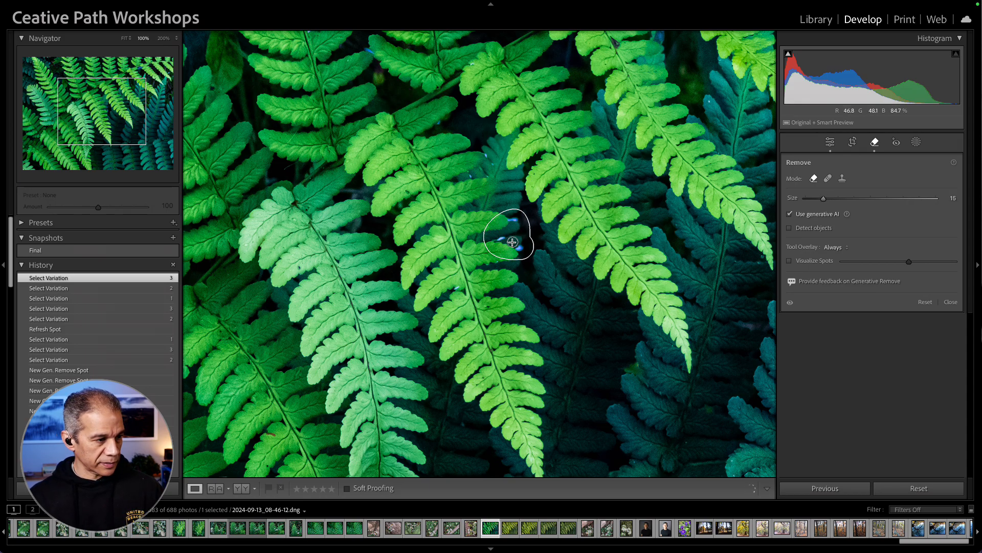
pyautogui.click(938, 320)
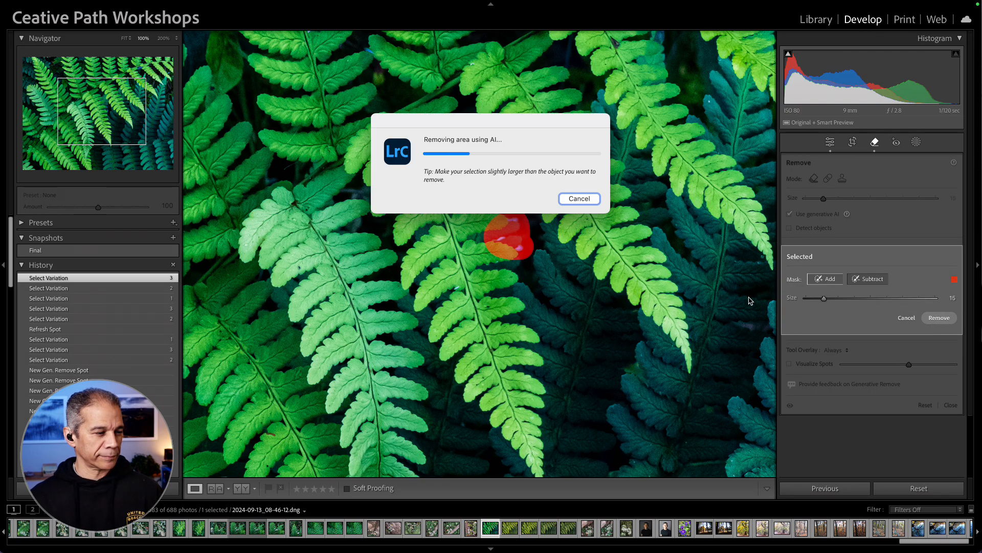
# - Generatively remove the white fragments on the stem of the upper-left bright frond at size 15, and leave the Remove tool with the whole photo in view
pyautogui.moveTo(395, 106); pyautogui.dragTo(570, 263)
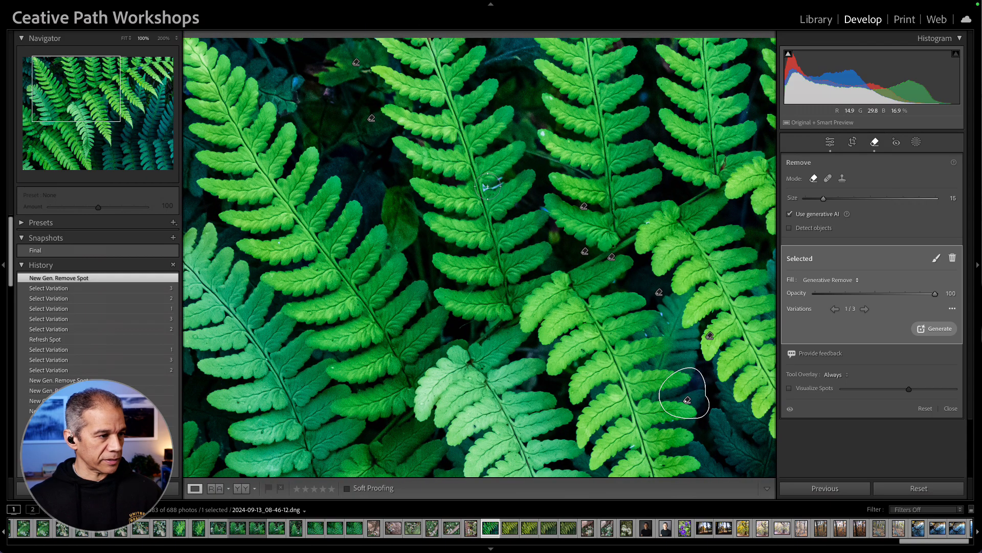
pyautogui.moveTo(488, 188); pyautogui.dragTo(507, 179)
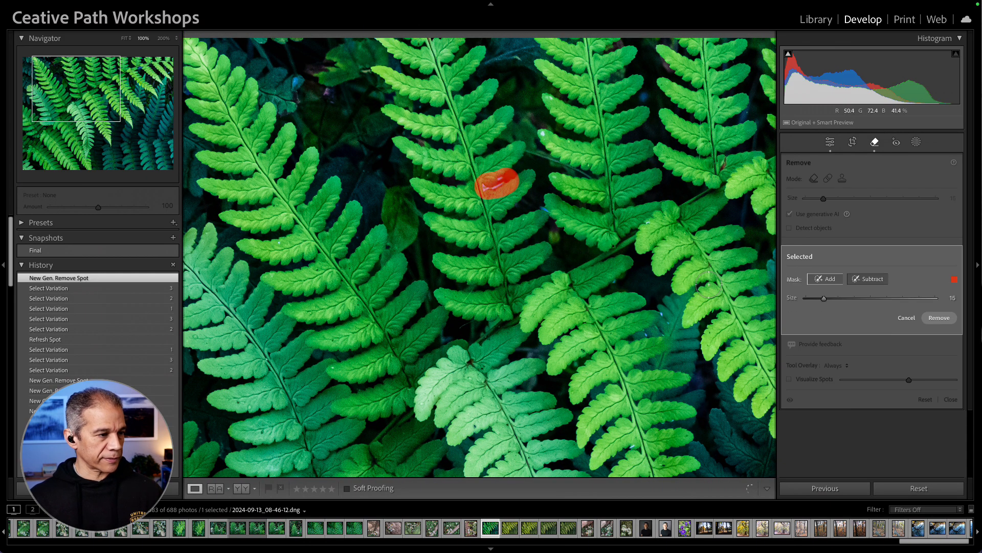
pyautogui.click(940, 319)
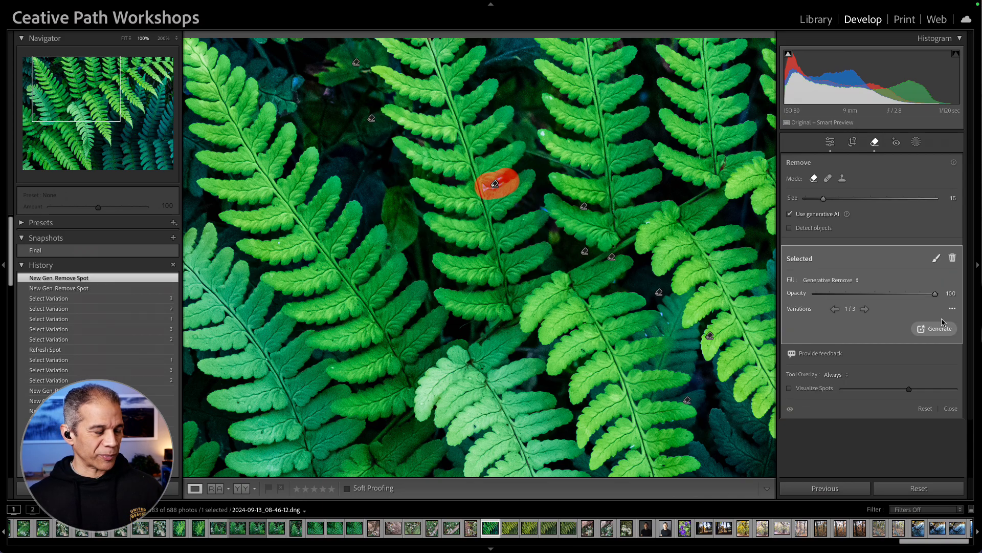
pyautogui.press('z')
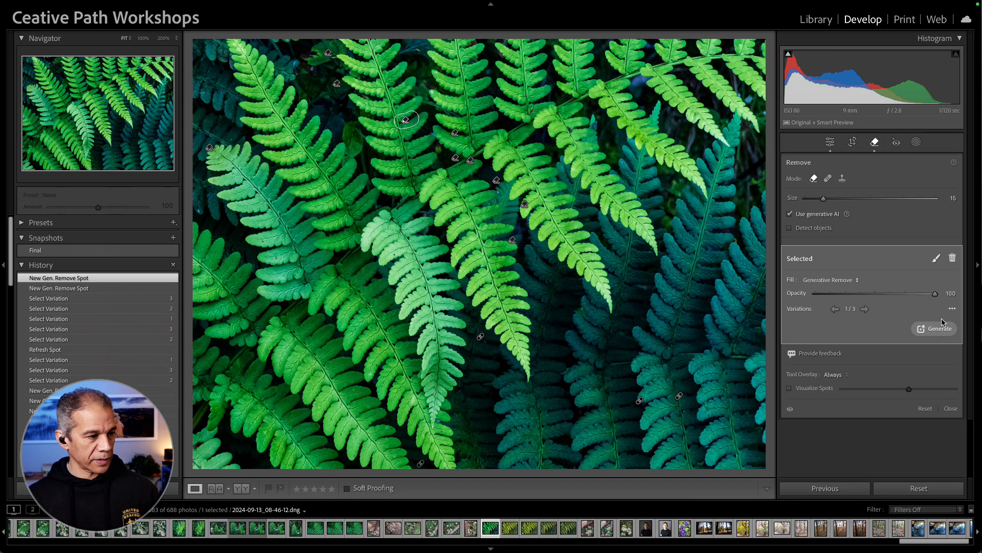
pyautogui.press('q')
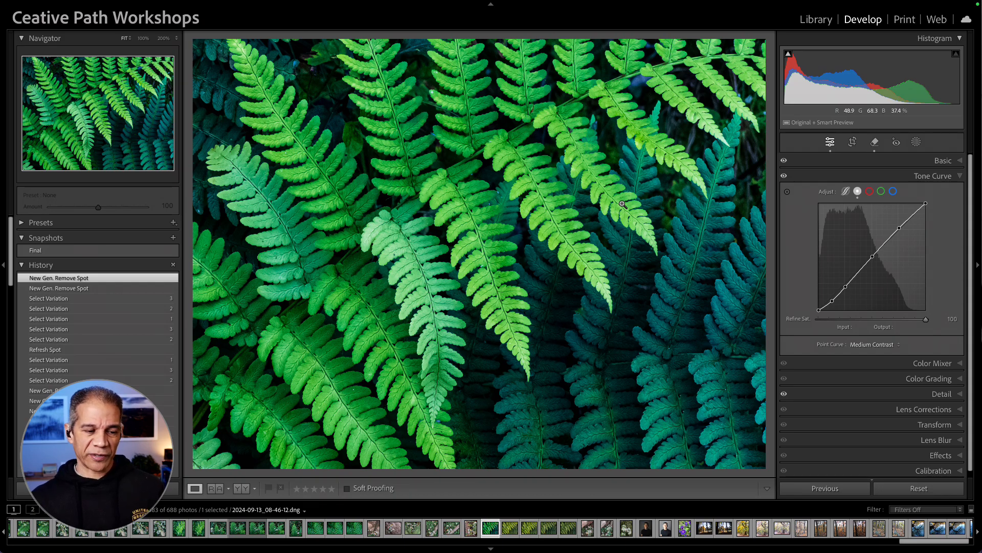
# - Add a Point Color sample in the Color Mixer from the dark teal fern leaflets at the photo's lower right
pyautogui.scroll(-1, 946, 410)
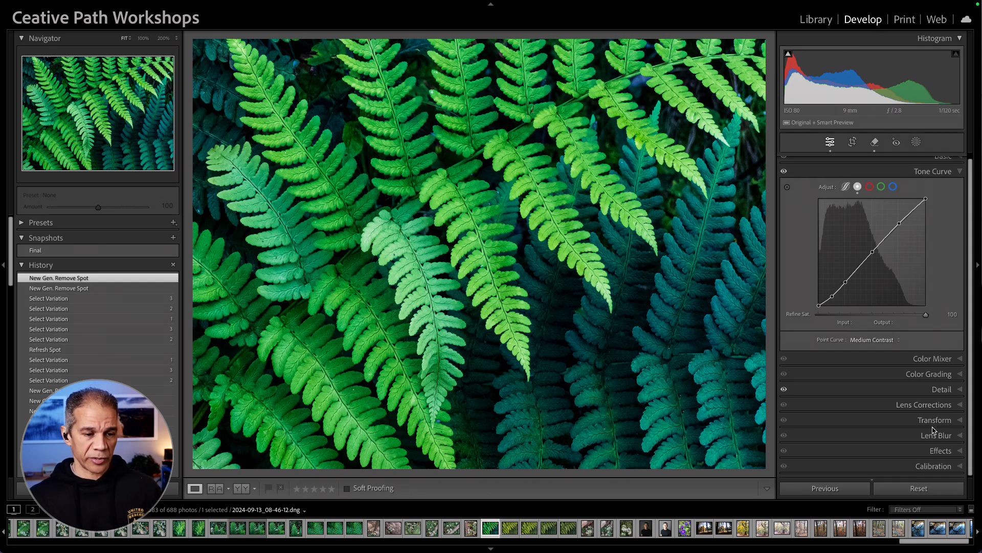
pyautogui.click(957, 358)
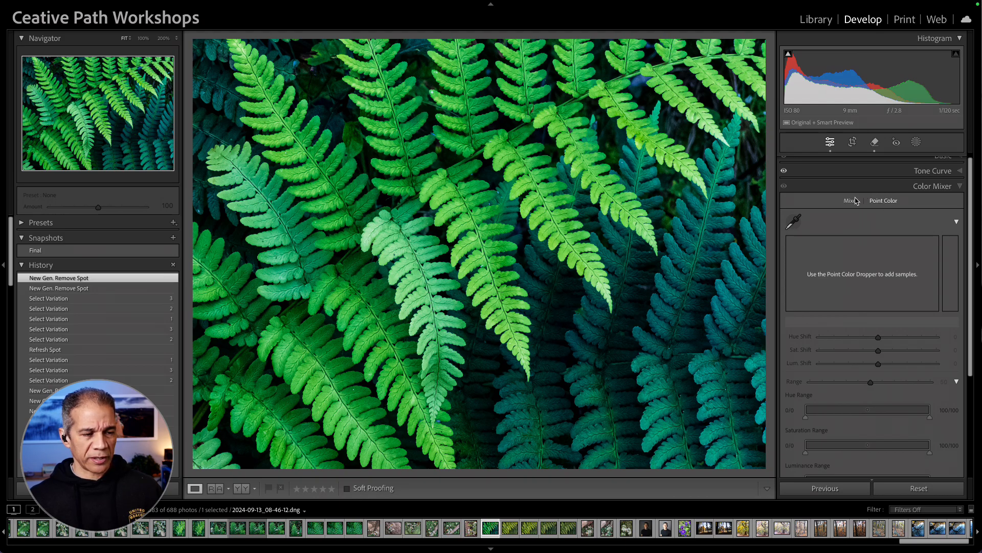
pyautogui.click(795, 222)
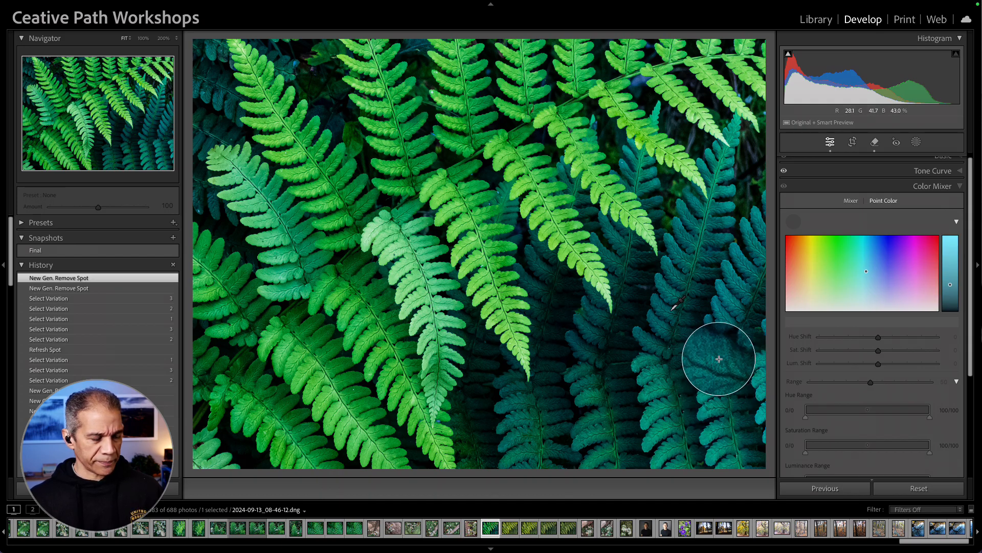
pyautogui.click(719, 358)
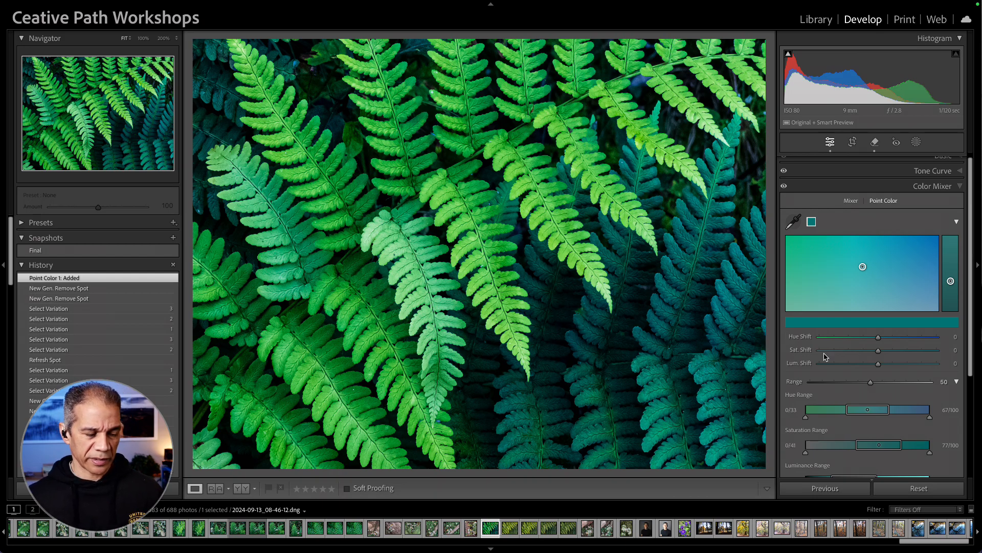
# - Using the range visualization, set the teal sample's Hue Range to 0/14 and 73/73, and turn the visualization off
pyautogui.scroll(-4, 834, 360)
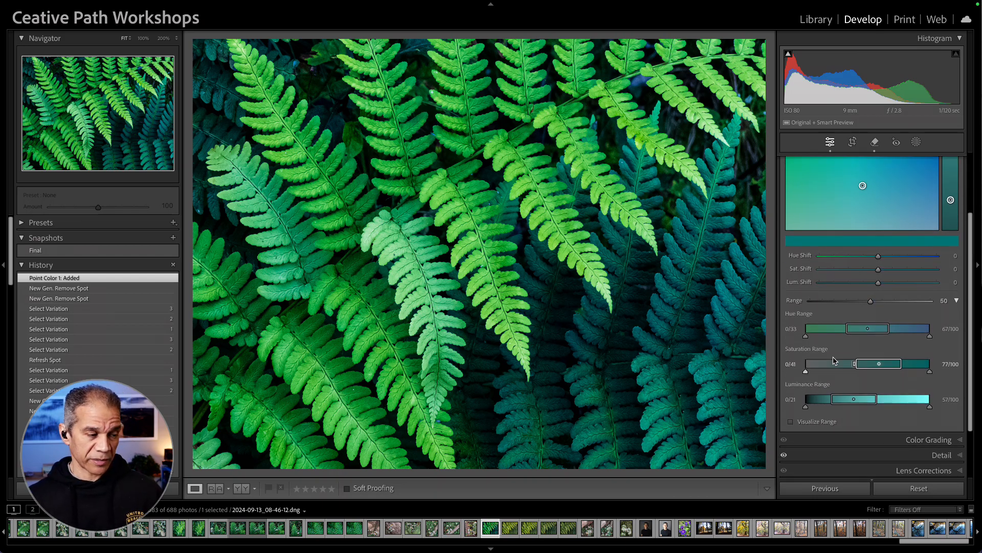
pyautogui.click(791, 423)
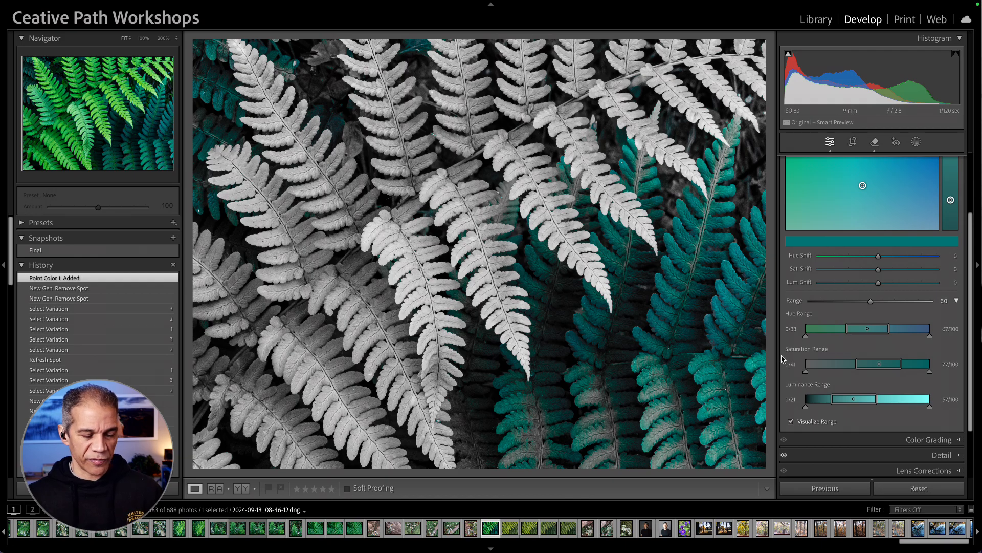
pyautogui.click(864, 328)
pyautogui.moveTo(865, 331); pyautogui.dragTo(897, 331)
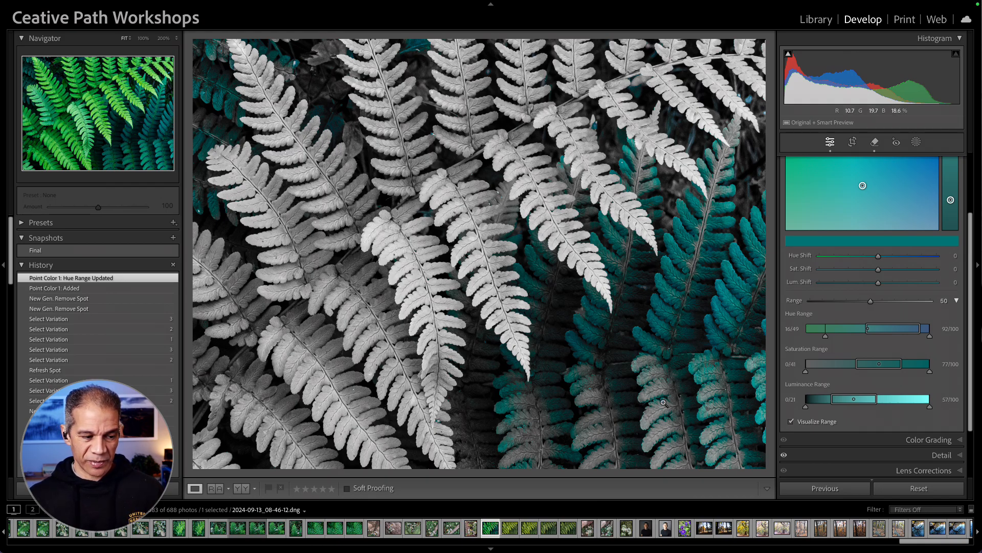
pyautogui.moveTo(899, 330)
pyautogui.mouseDown()
pyautogui.moveTo(859, 332)
pyautogui.moveTo(897, 331)
pyautogui.mouseUp()
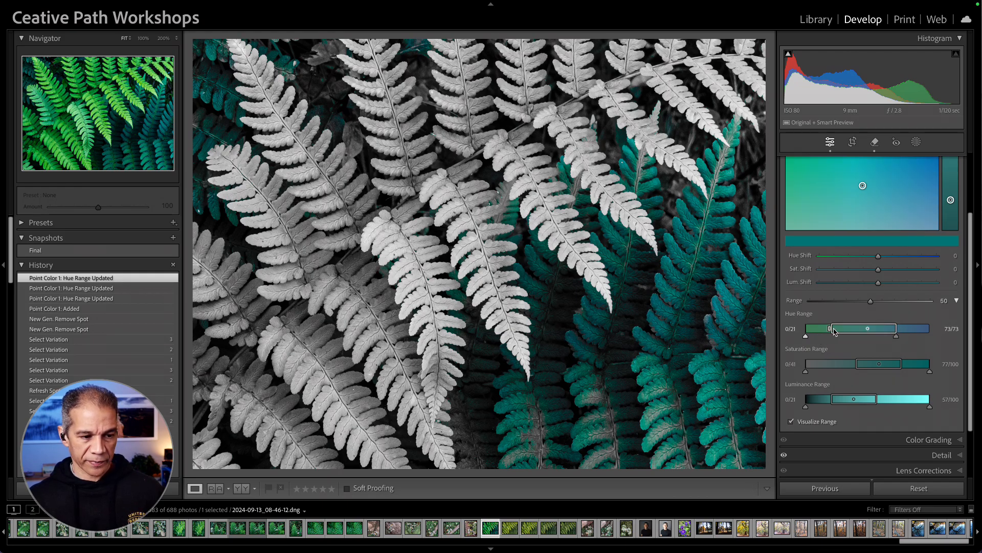
pyautogui.moveTo(832, 332); pyautogui.dragTo(822, 332)
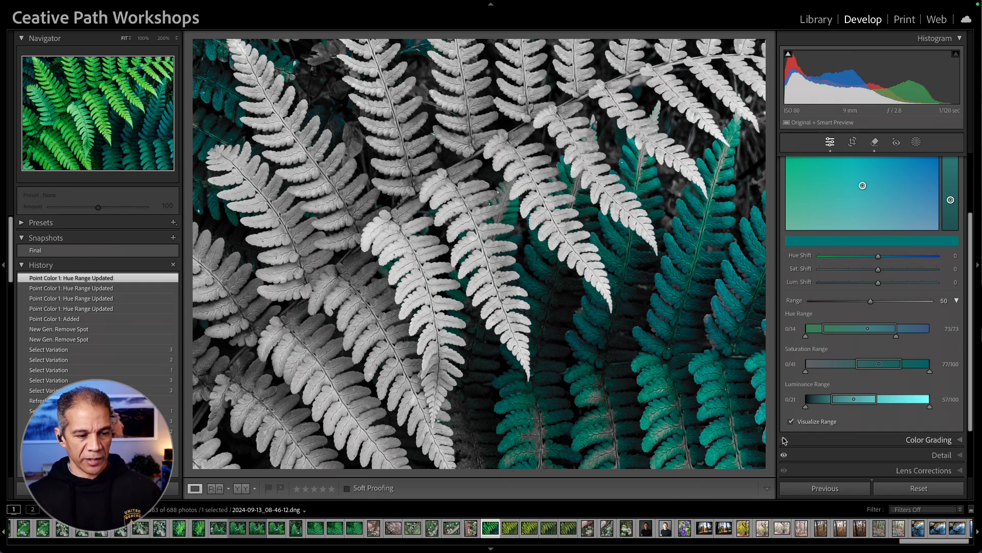
pyautogui.click(792, 423)
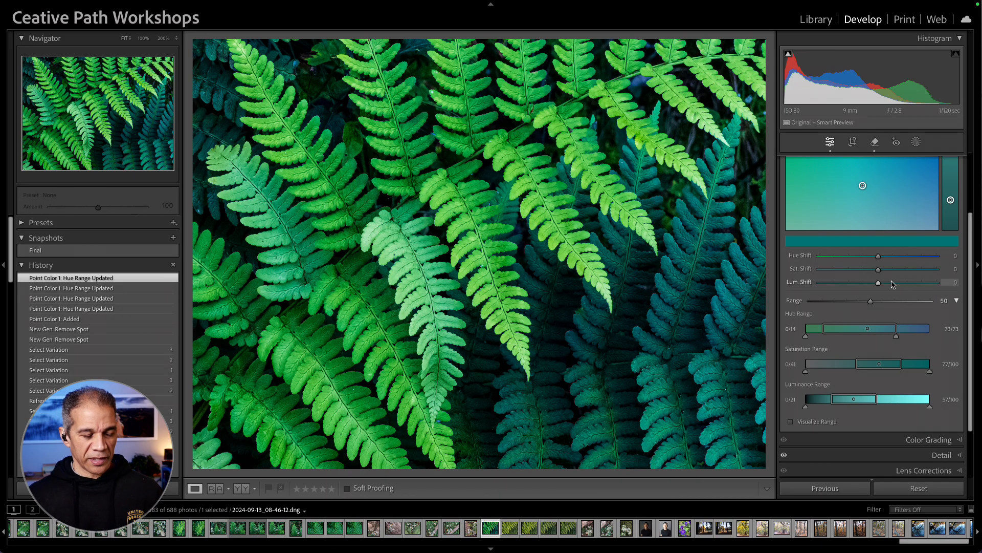
# - Set the teal sample's Hue Shift to -55
pyautogui.scroll(2, 892, 283)
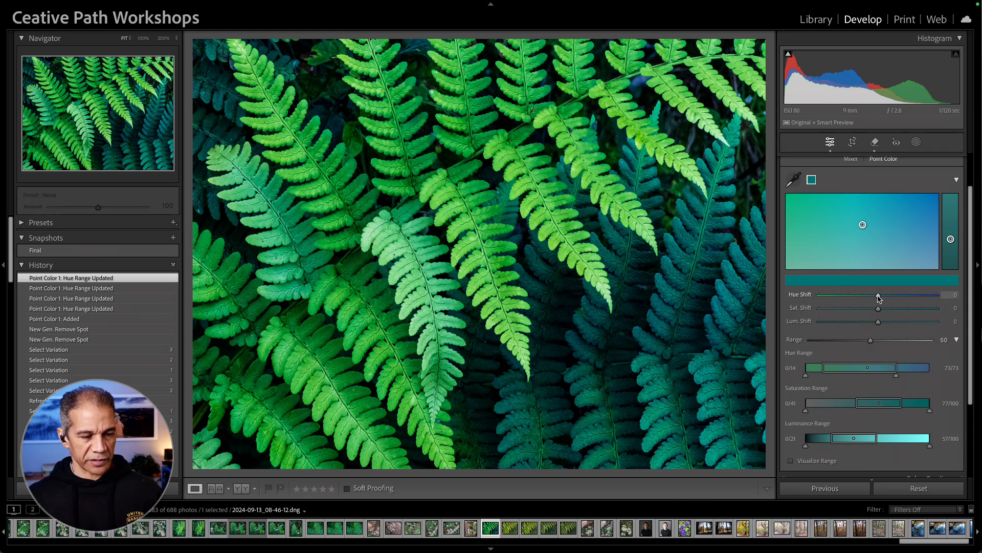
pyautogui.moveTo(878, 298); pyautogui.dragTo(875, 298)
pyautogui.moveTo(873, 298)
pyautogui.mouseDown()
pyautogui.moveTo(861, 299)
pyautogui.moveTo(899, 300)
pyautogui.moveTo(846, 303)
pyautogui.mouseUp()
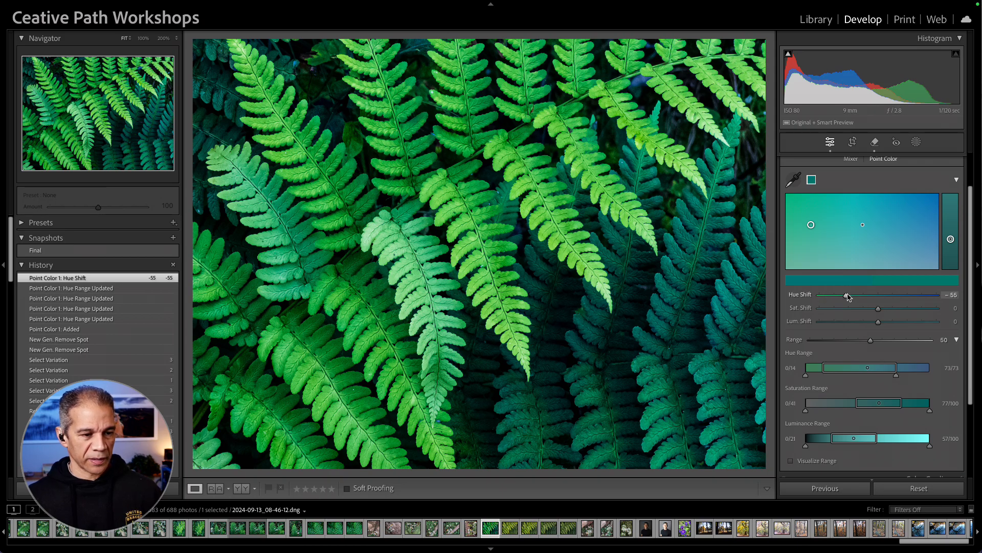
# - Set the teal Point Color sample's Hue Shift to -68, comparing the photo with the Color Mixer off, and collapse the Color Mixer
pyautogui.moveTo(846, 296); pyautogui.dragTo(846, 299)
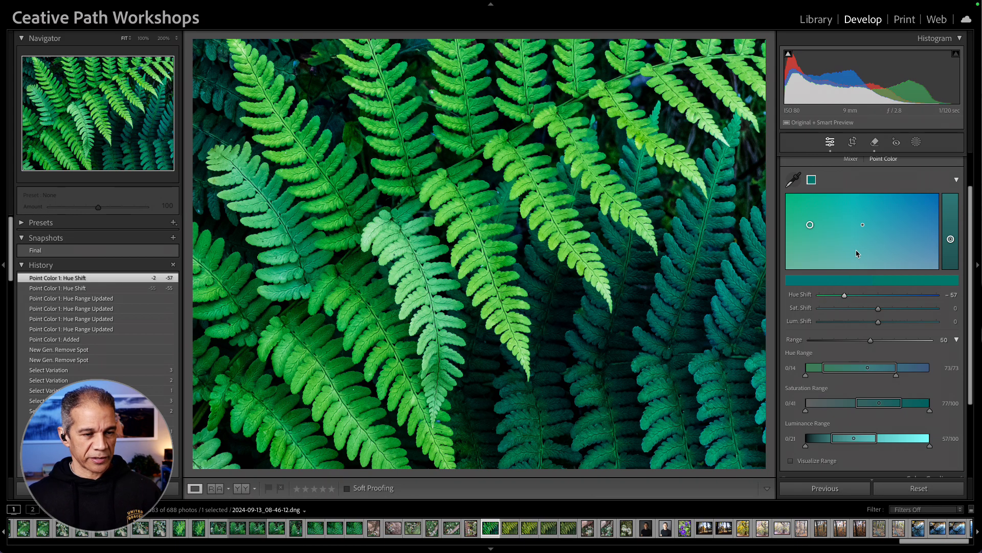
pyautogui.scroll(2, 855, 252)
pyautogui.click(784, 192)
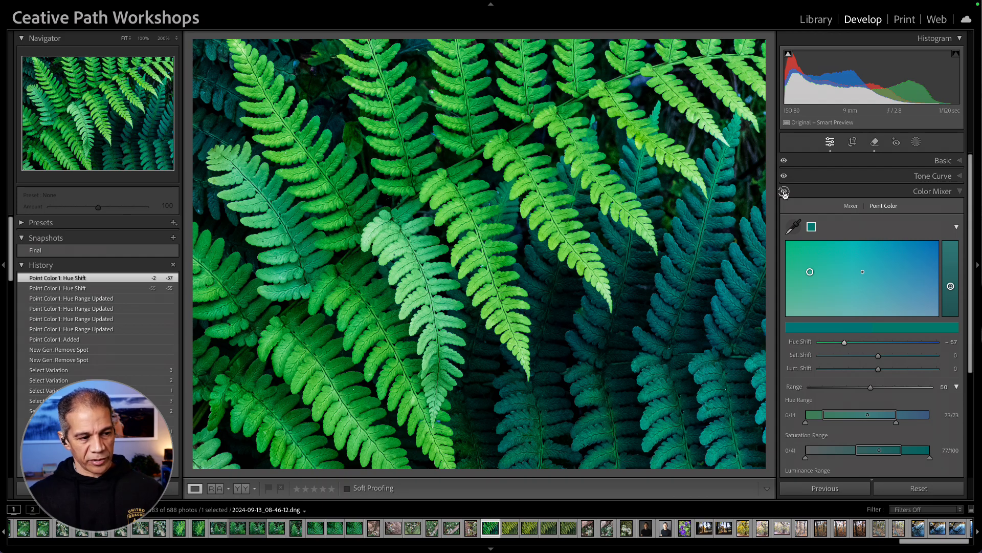
pyautogui.moveTo(841, 345); pyautogui.dragTo(839, 346)
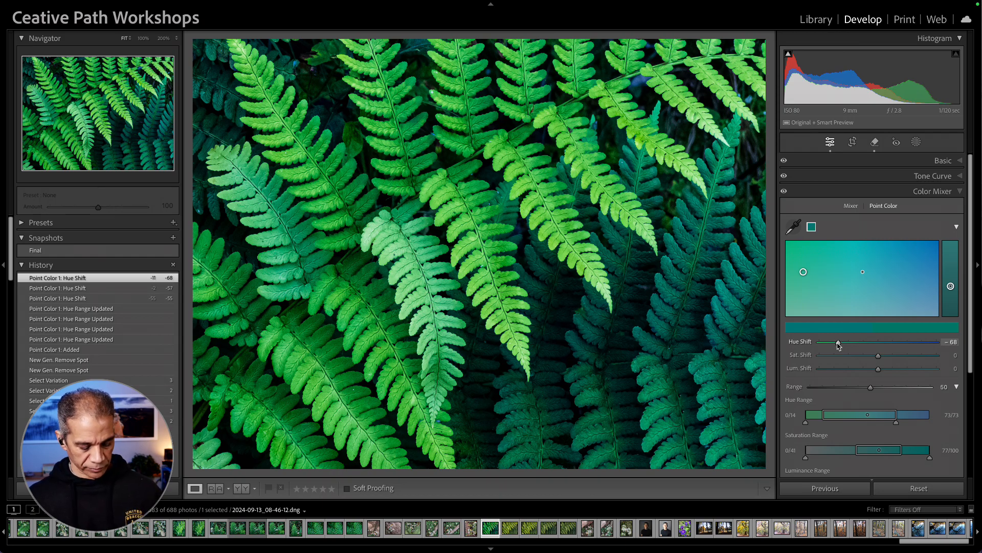
pyautogui.click(960, 191)
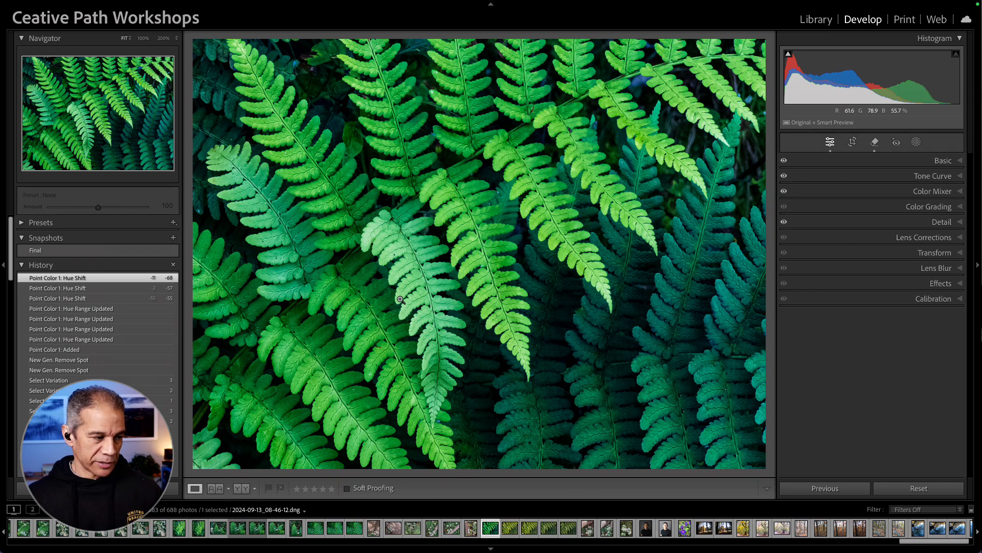
# - Paint a size 11 brush mask over the pale central frond and set the mask's Exposure to -0.55
pyautogui.press('k')
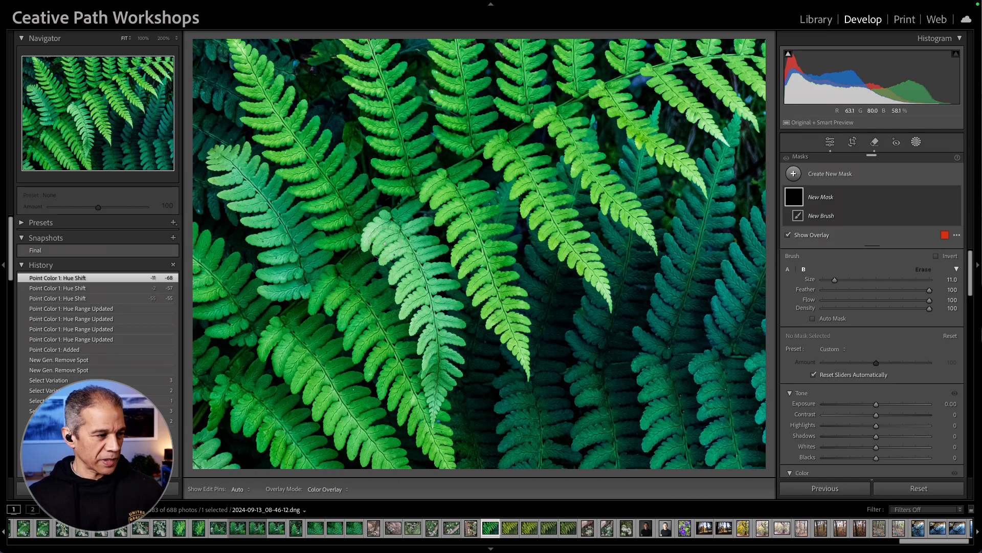
pyautogui.moveTo(876, 404); pyautogui.dragTo(873, 406)
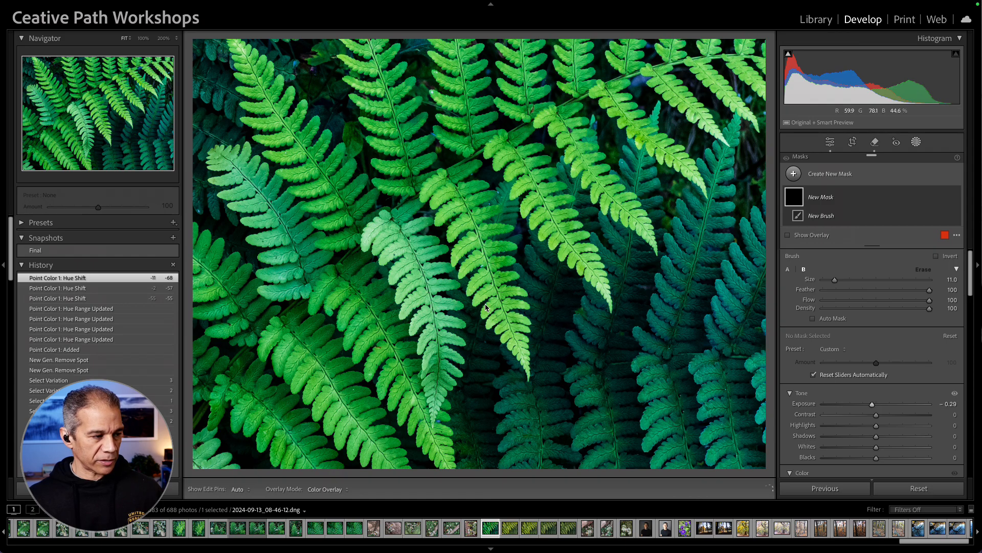
pyautogui.moveTo(383, 234); pyautogui.dragTo(384, 235)
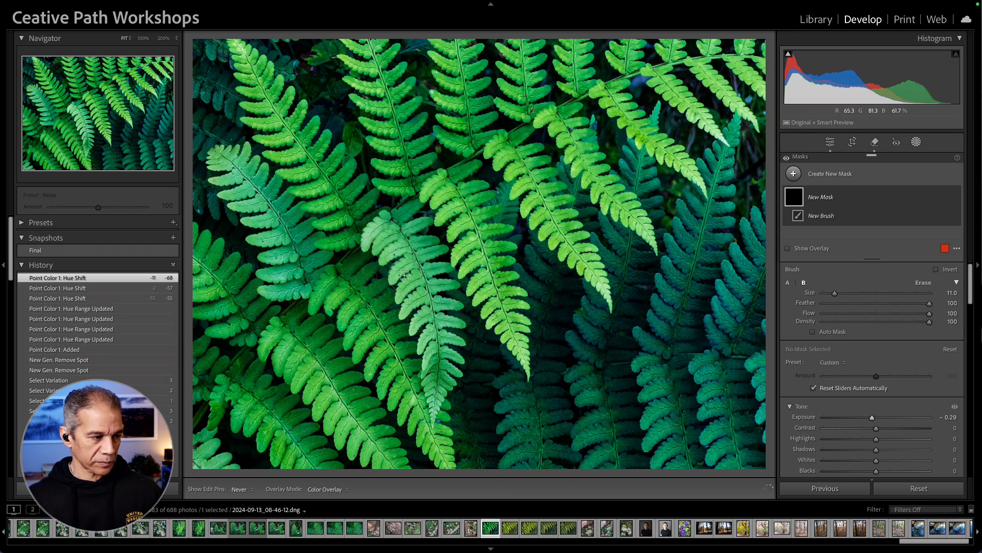
pyautogui.moveTo(427, 317); pyautogui.dragTo(441, 362)
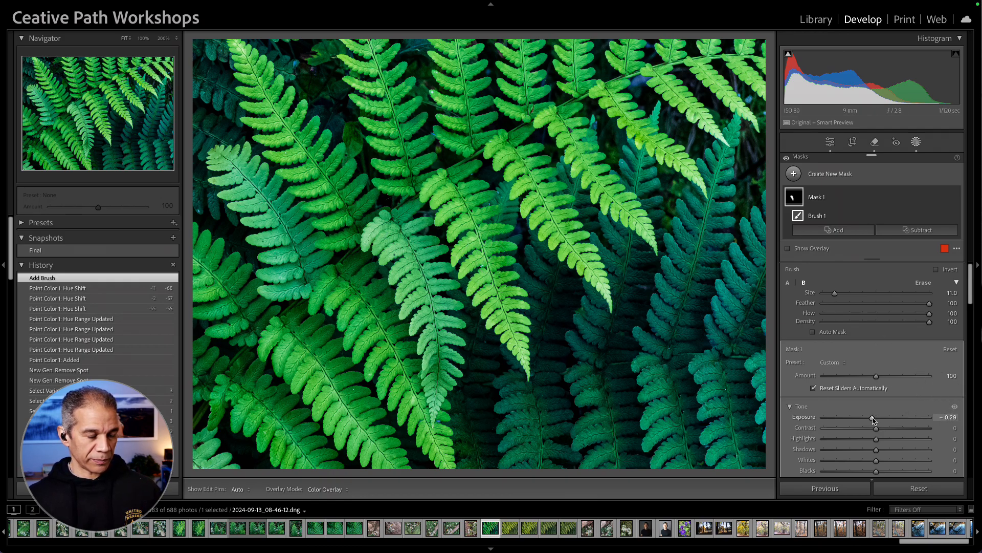
pyautogui.moveTo(874, 418); pyautogui.dragTo(870, 421)
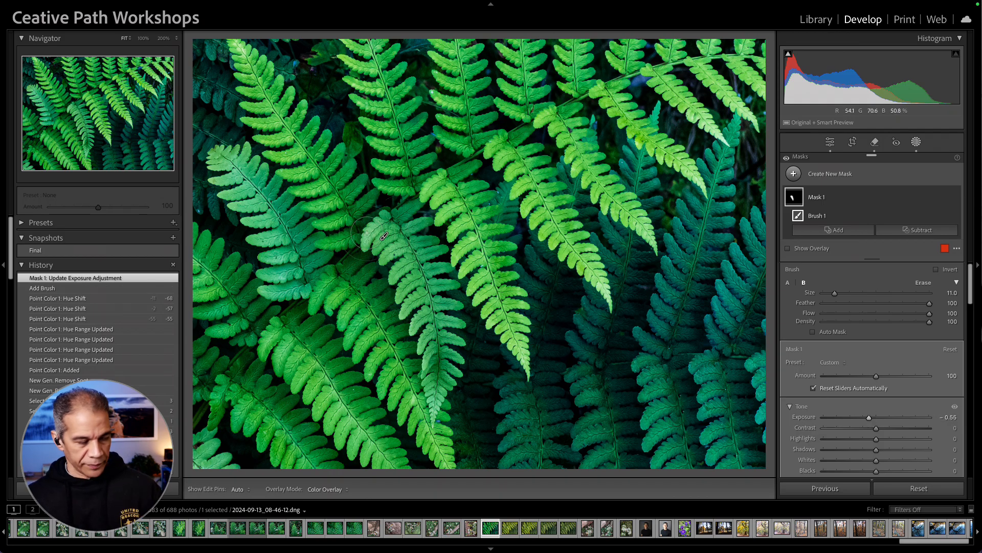
# - Extend the brush mask over the pale frond's upper leaflets at size 7 and set its Exposure to -0.35
pyautogui.press('h')
pyautogui.press('[')
pyautogui.press('[')
pyautogui.press('[')
pyautogui.press('[')
pyautogui.moveTo(365, 243); pyautogui.dragTo(383, 234)
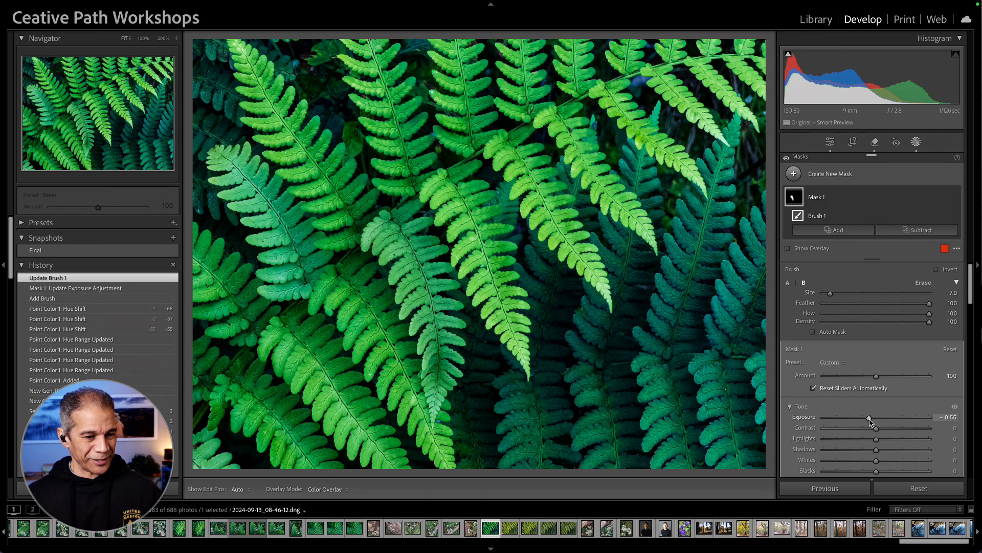
pyautogui.moveTo(871, 422); pyautogui.dragTo(874, 420)
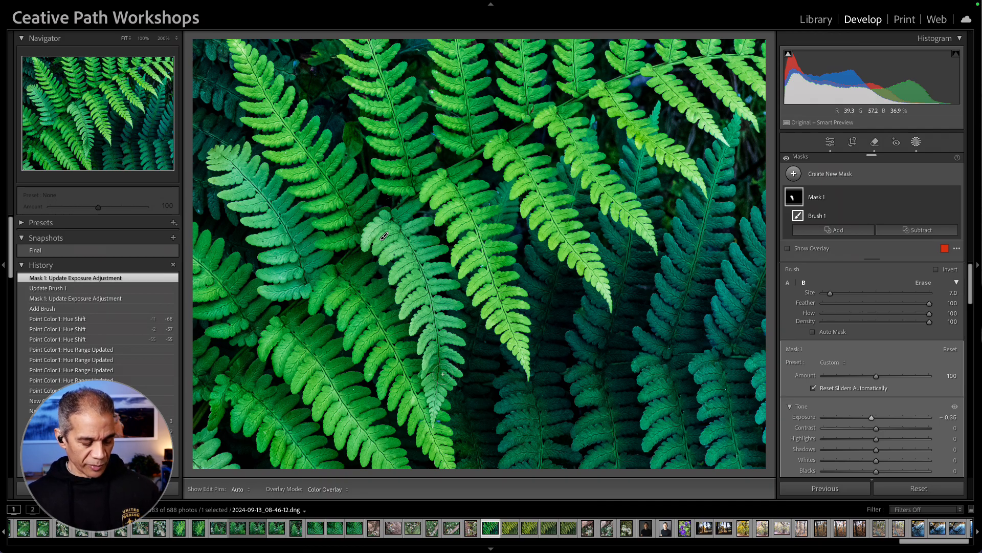
# - Erase the brush mask along the pale frond's lower part with the eraser at Feather 100 and Flow 50
pyautogui.press('alt')
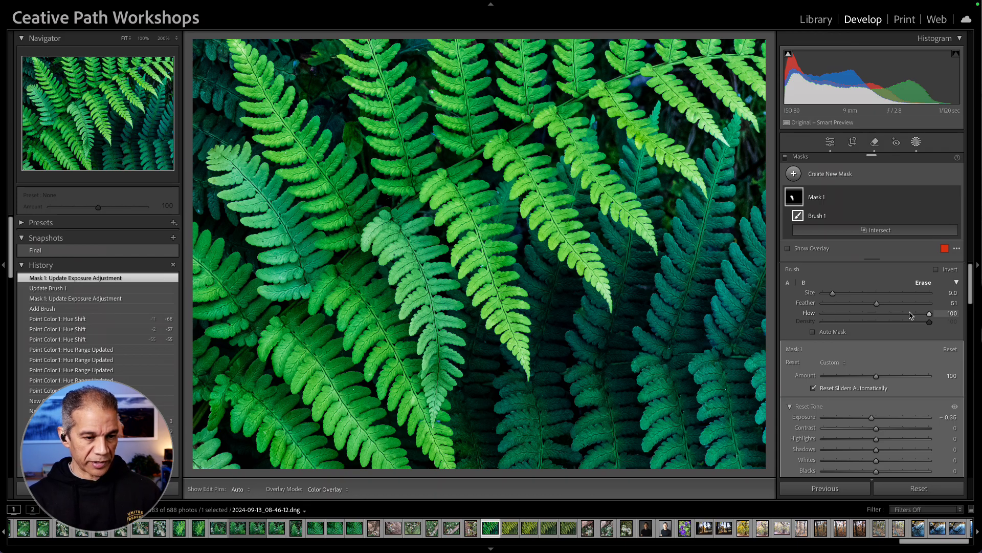
pyautogui.moveTo(877, 303); pyautogui.dragTo(931, 304)
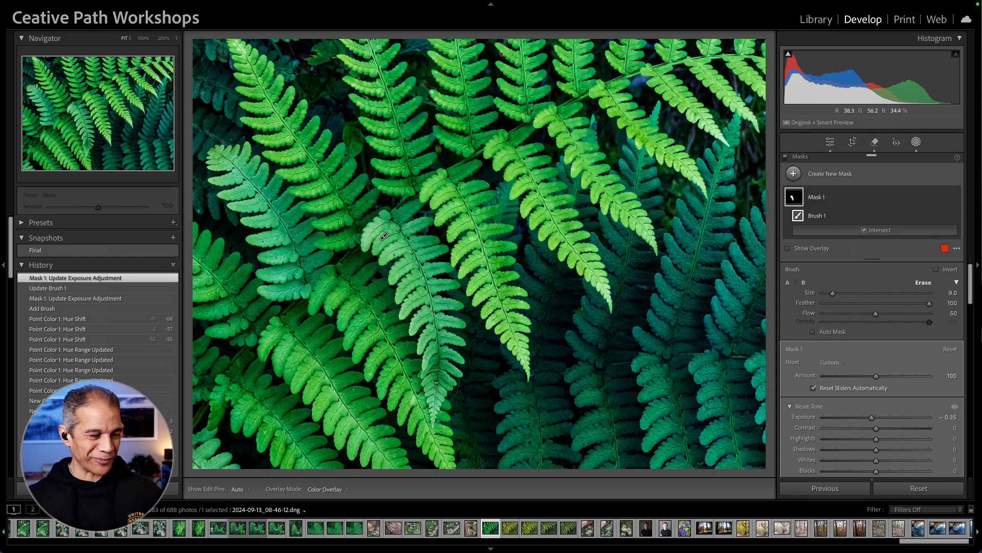
pyautogui.press('h')
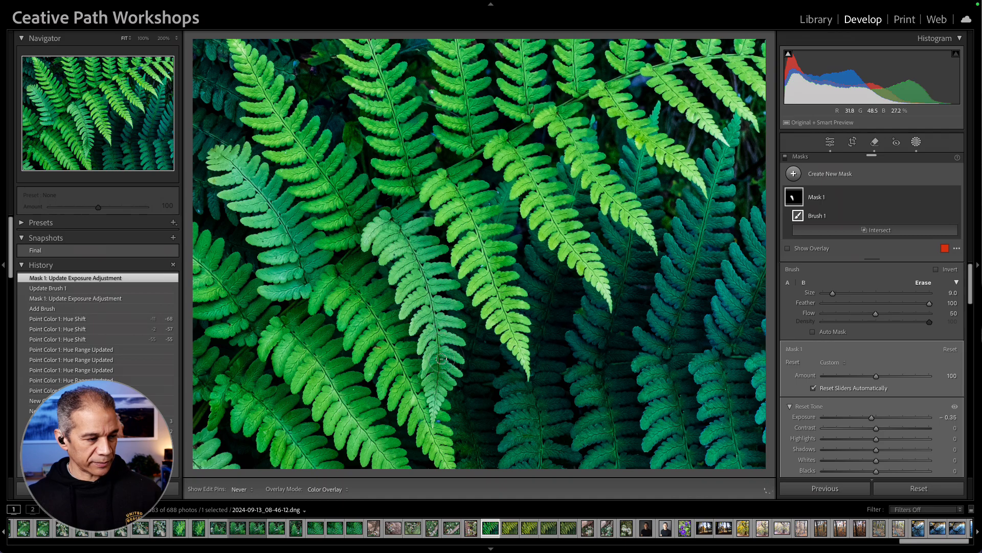
pyautogui.moveTo(437, 390)
pyautogui.mouseDown()
pyautogui.moveTo(441, 339)
pyautogui.moveTo(428, 321)
pyautogui.moveTo(448, 334)
pyautogui.moveTo(451, 322)
pyautogui.moveTo(437, 388)
pyautogui.moveTo(438, 311)
pyautogui.mouseUp()
pyautogui.moveTo(383, 235)
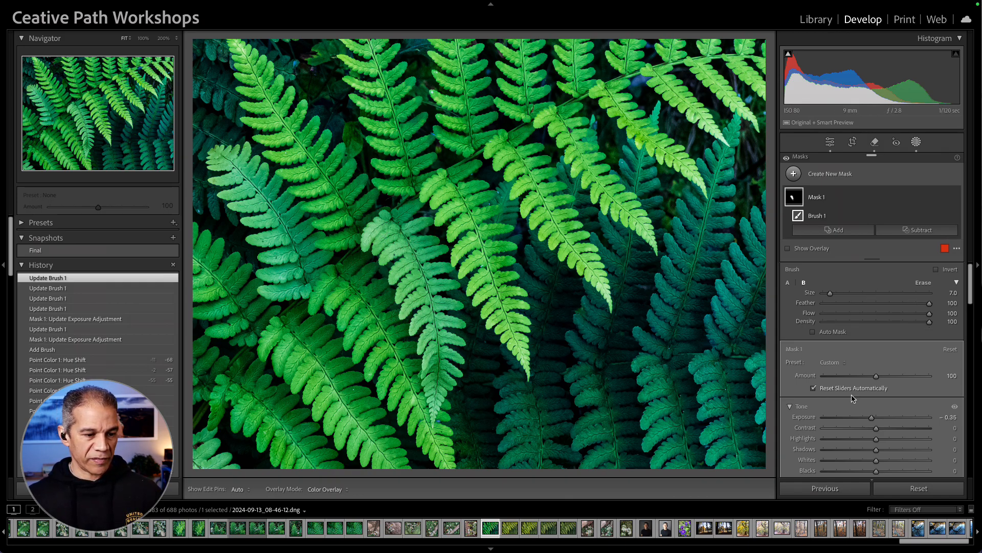
# - Warm the pale frond's brush mask by setting its Temp to 6
pyautogui.scroll(-1, 866, 400)
pyautogui.scroll(-1, 875, 401)
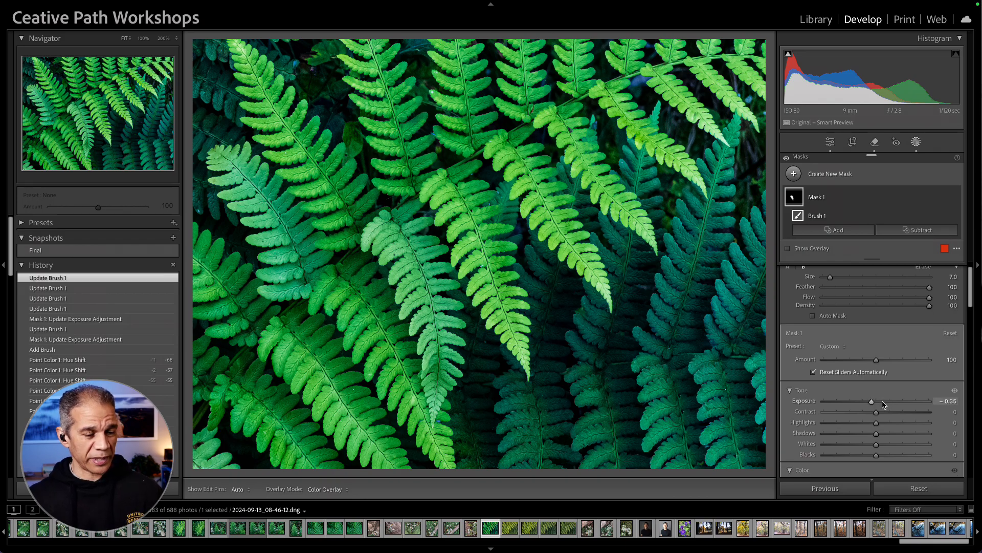
pyautogui.scroll(-5, 883, 402)
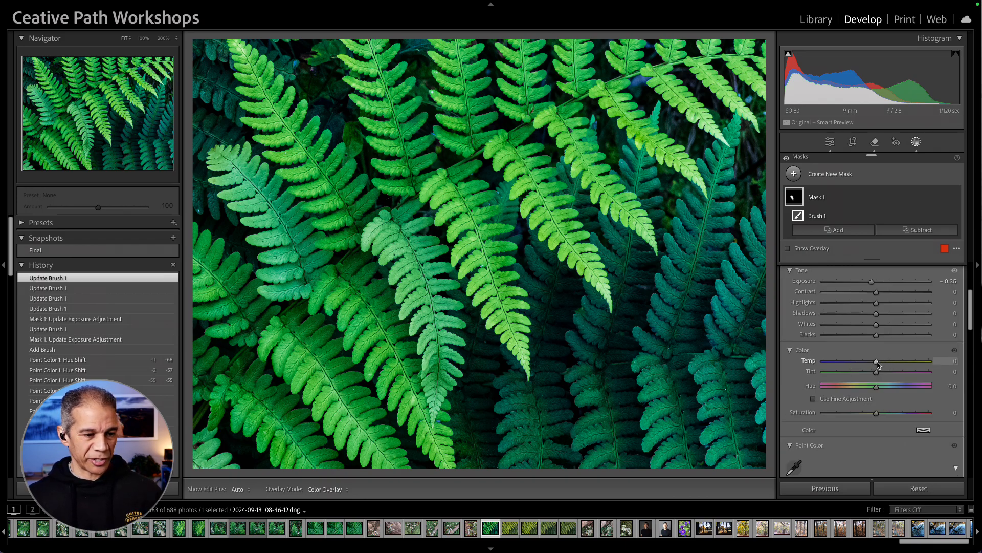
pyautogui.moveTo(878, 364)
pyautogui.mouseDown()
pyautogui.moveTo(865, 364)
pyautogui.moveTo(879, 365)
pyautogui.mouseUp()
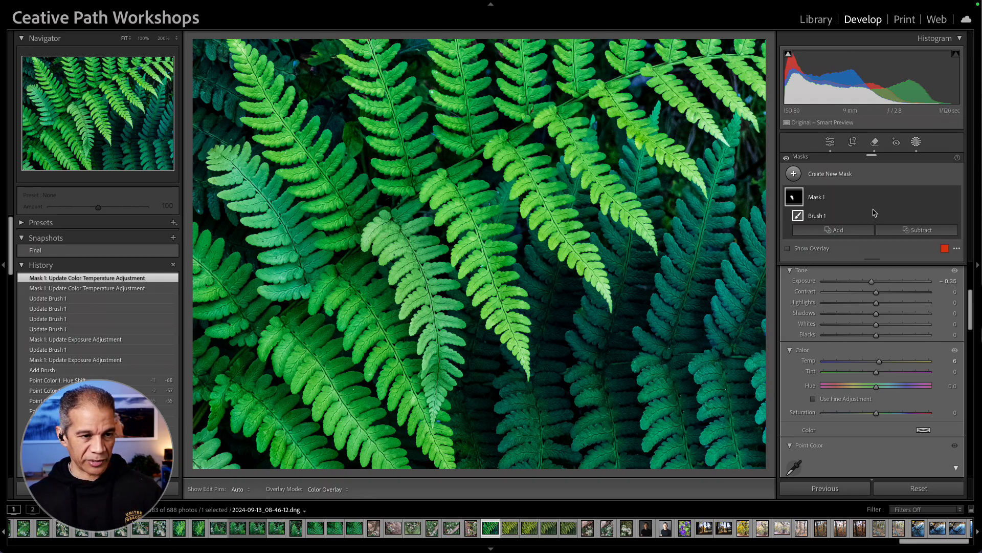
# - Add a wide radial gradient mask with Feather 58, tilted up toward the photo's upper right and centred on the bright middle fronds
pyautogui.click(794, 174)
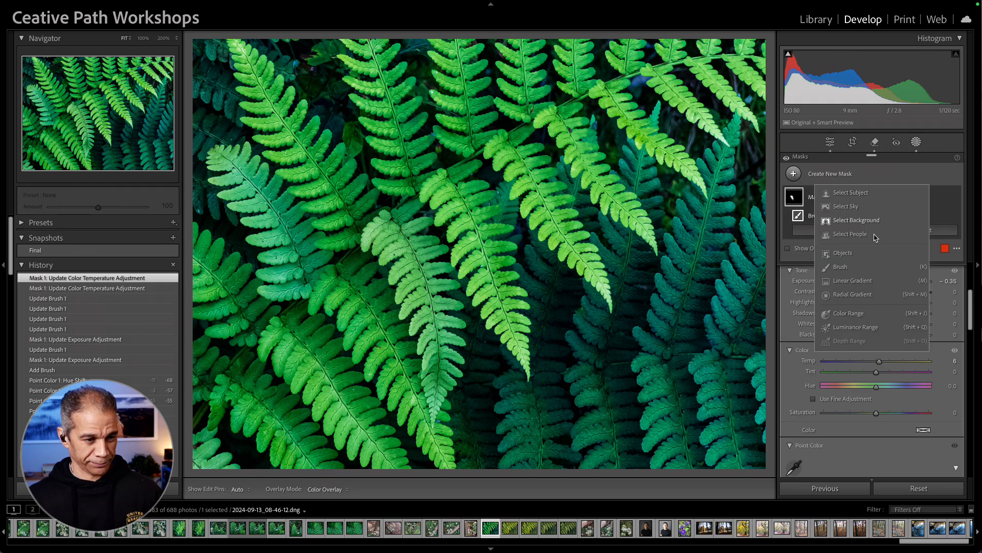
pyautogui.click(867, 295)
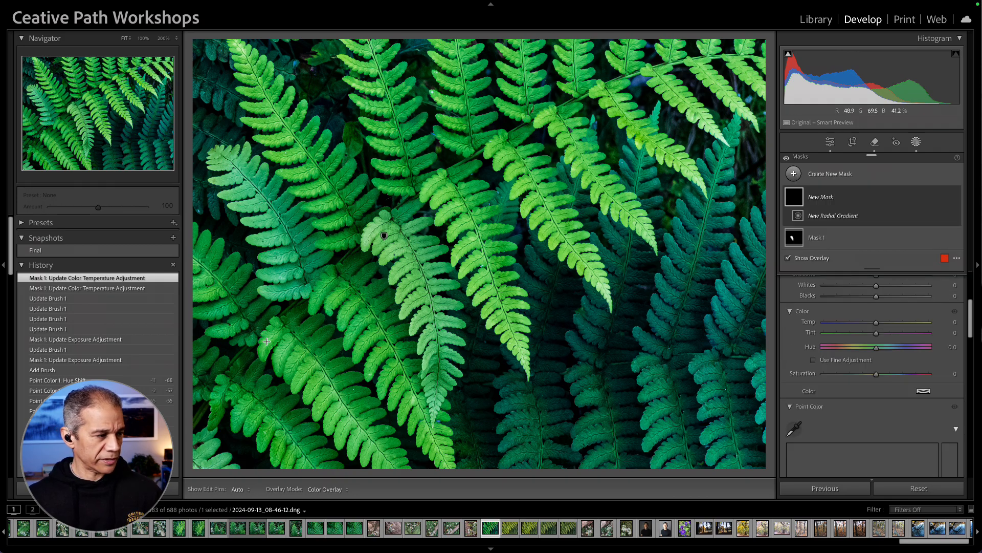
pyautogui.moveTo(261, 355); pyautogui.dragTo(487, 164)
pyautogui.moveTo(294, 353); pyautogui.dragTo(400, 264)
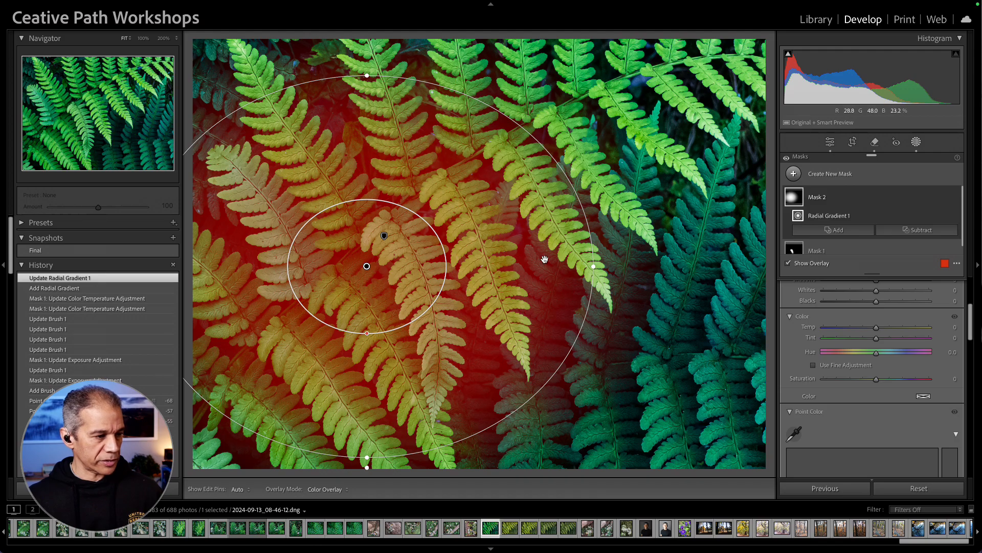
pyautogui.moveTo(593, 266); pyautogui.dragTo(750, 266)
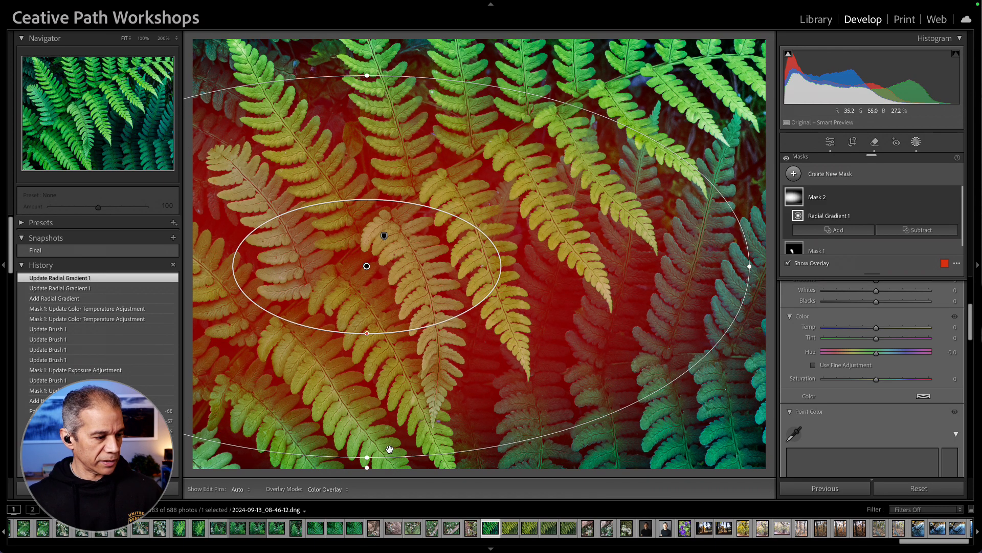
pyautogui.moveTo(391, 435); pyautogui.dragTo(436, 411)
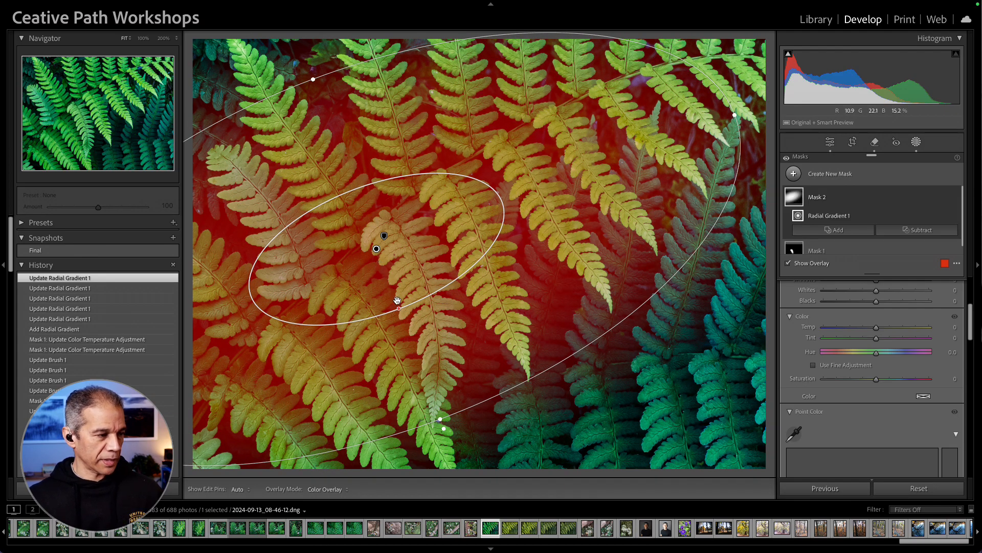
pyautogui.moveTo(400, 310); pyautogui.dragTo(404, 319)
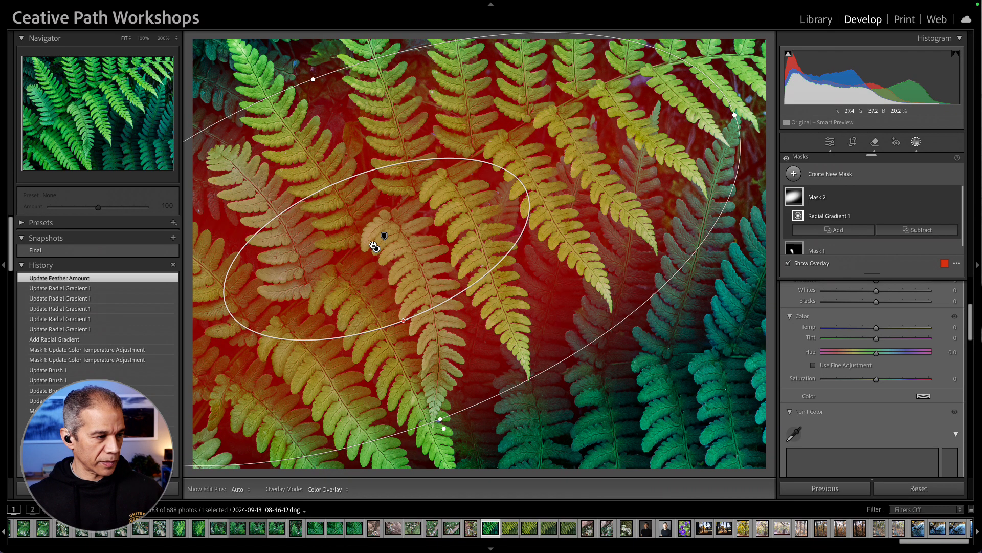
pyautogui.moveTo(374, 249); pyautogui.dragTo(452, 220)
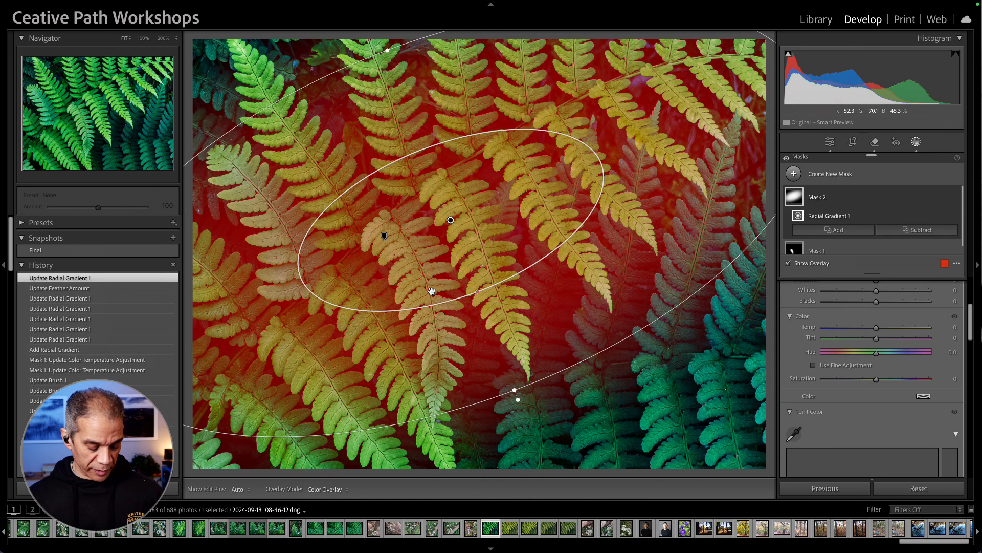
# - Enlarge the radial gradient beyond the photo's edges, shift it slightly down and right, and tilt it a little more
pyautogui.press('super+minus')
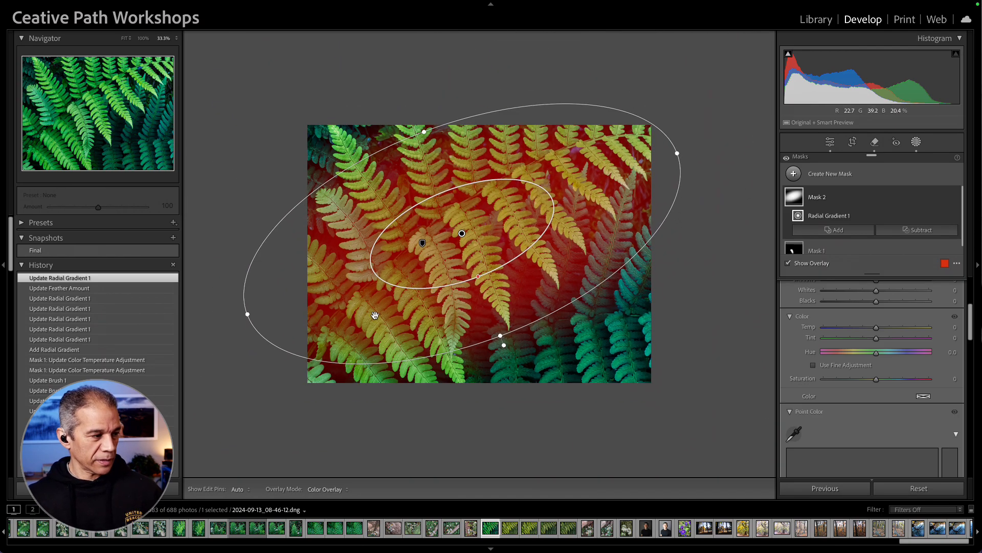
pyautogui.moveTo(248, 314); pyautogui.dragTo(226, 322)
pyautogui.moveTo(509, 339); pyautogui.dragTo(513, 366)
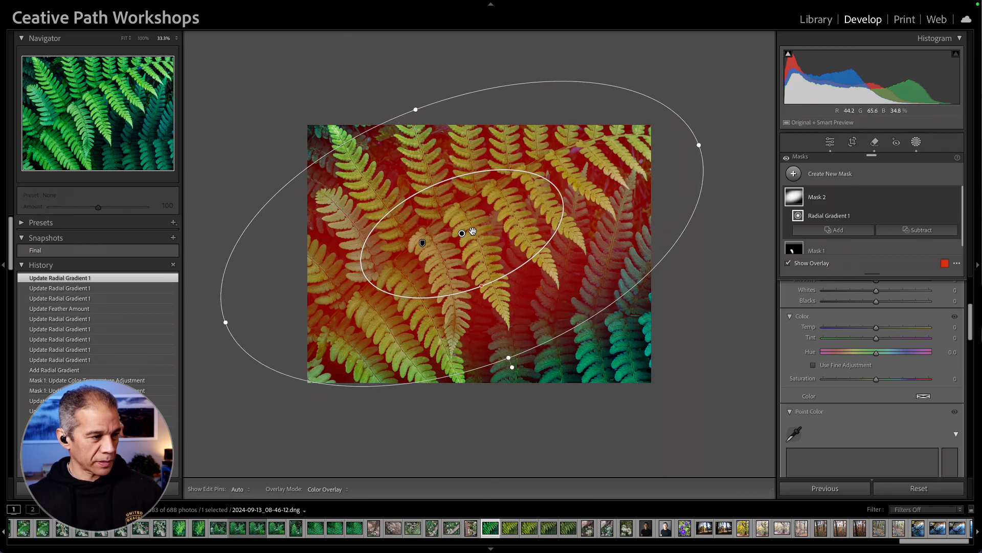
pyautogui.moveTo(462, 234); pyautogui.dragTo(472, 250)
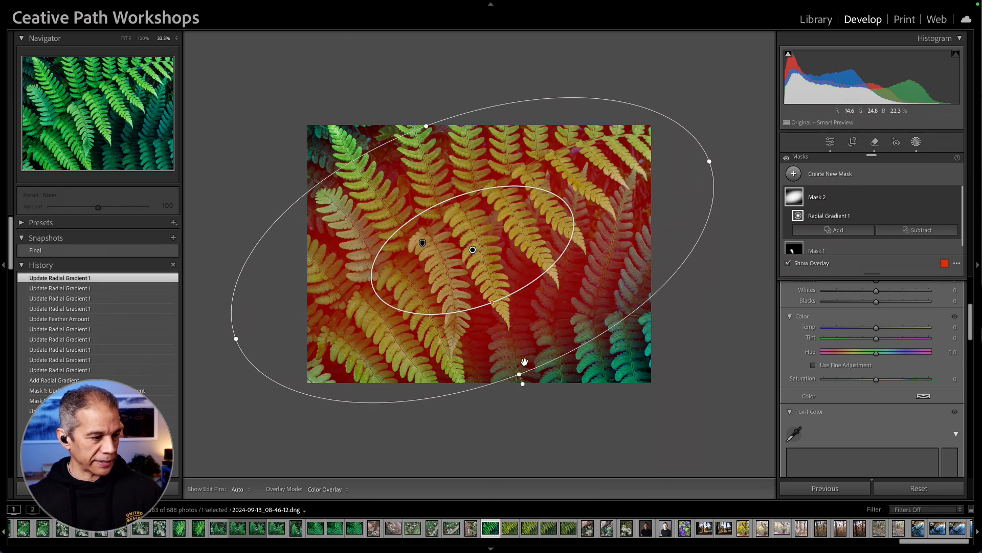
pyautogui.moveTo(524, 384); pyautogui.dragTo(532, 384)
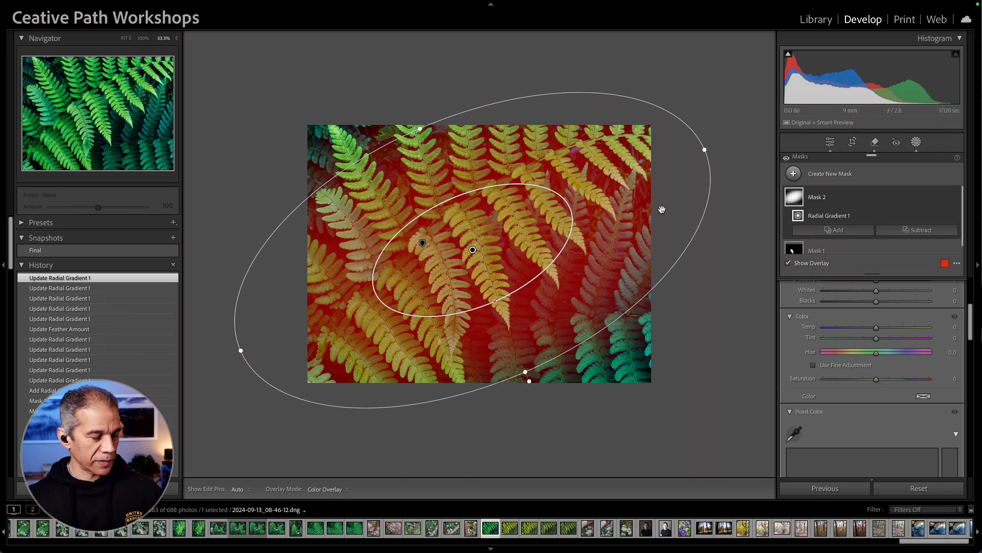
# - Hide the mask overlay and set the radial gradient mask's Exposure to -0.69
pyautogui.scroll(3, 887, 298)
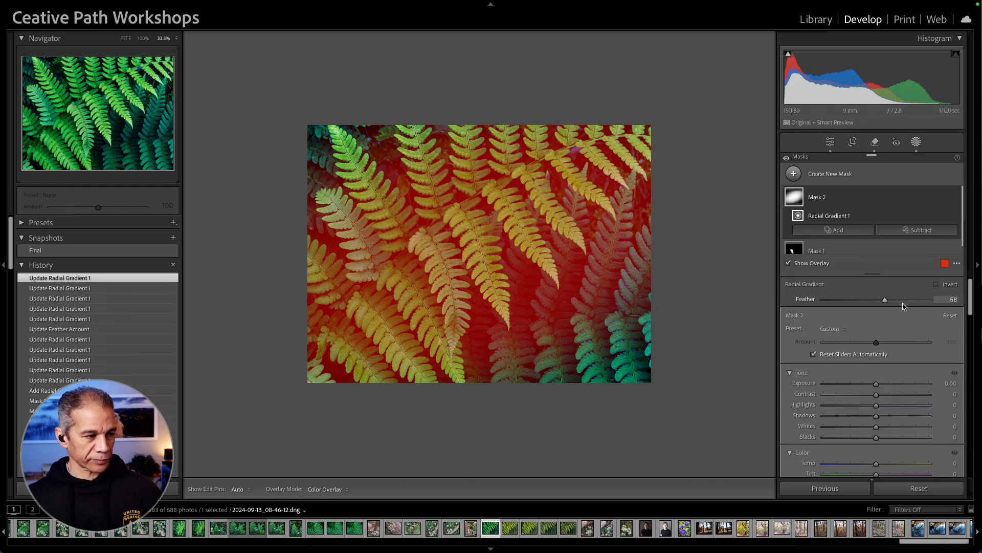
pyautogui.press('o')
pyautogui.moveTo(878, 384); pyautogui.dragTo(883, 385)
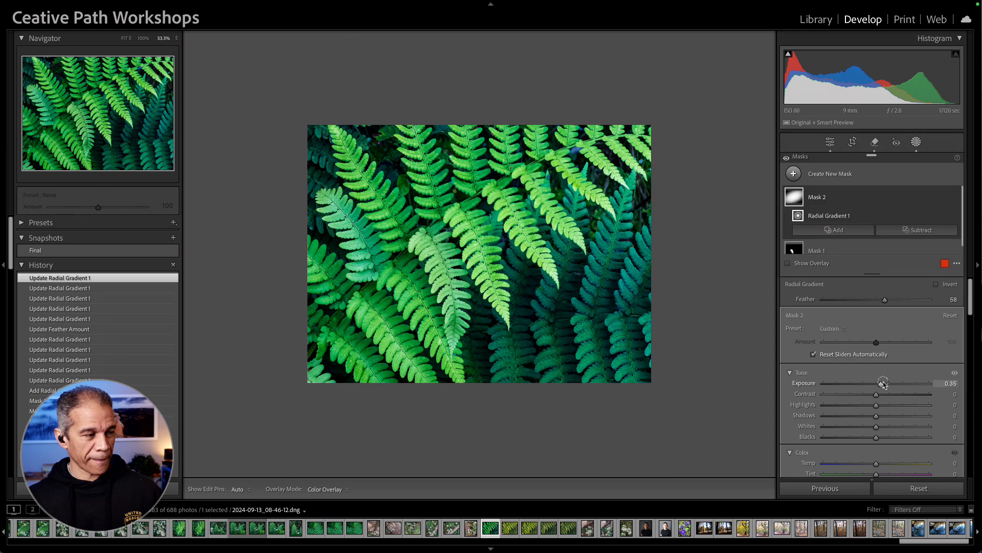
pyautogui.moveTo(884, 385); pyautogui.dragTo(870, 388)
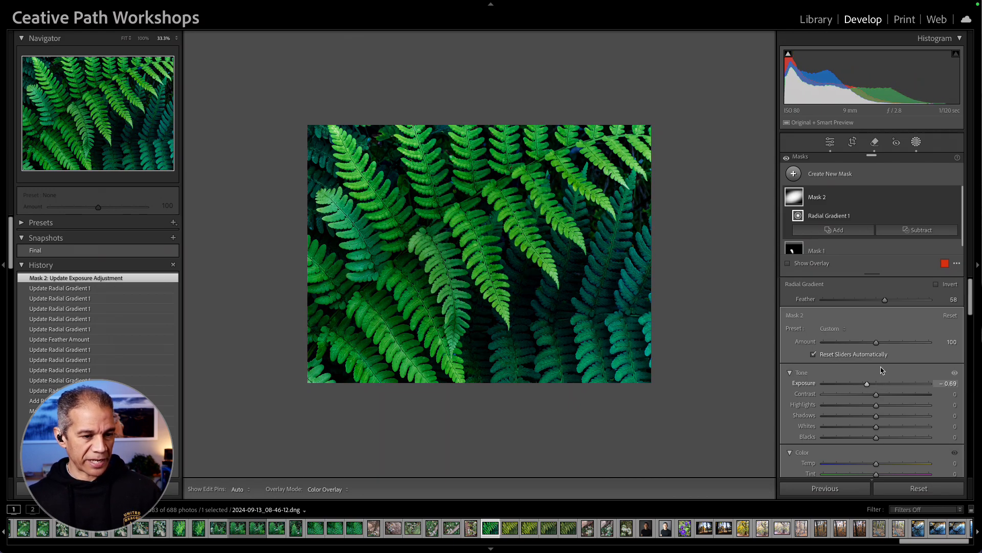
# - Invert the radial gradient to darken the photo's surroundings, and nudge it slightly up and right over the middle fronds
pyautogui.click(937, 285)
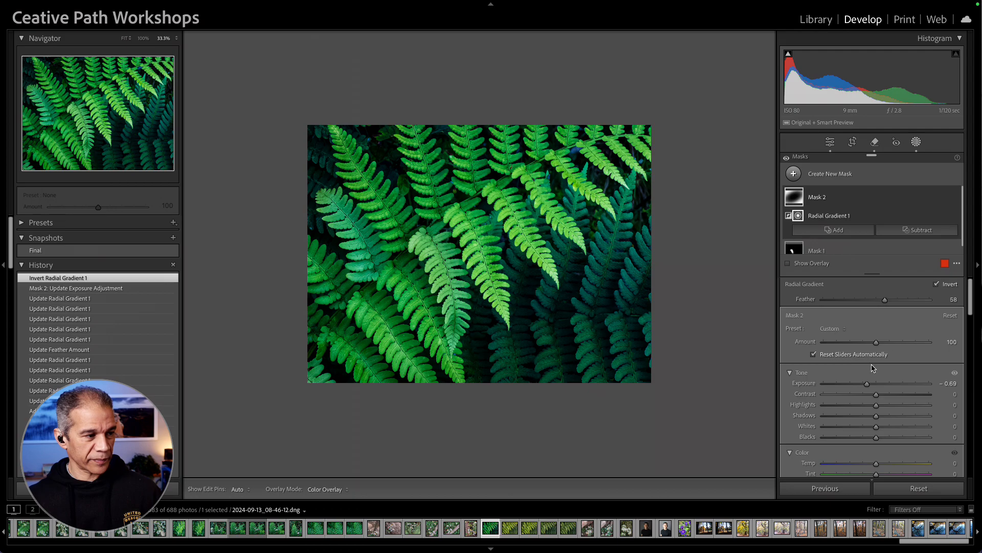
pyautogui.moveTo(520, 255)
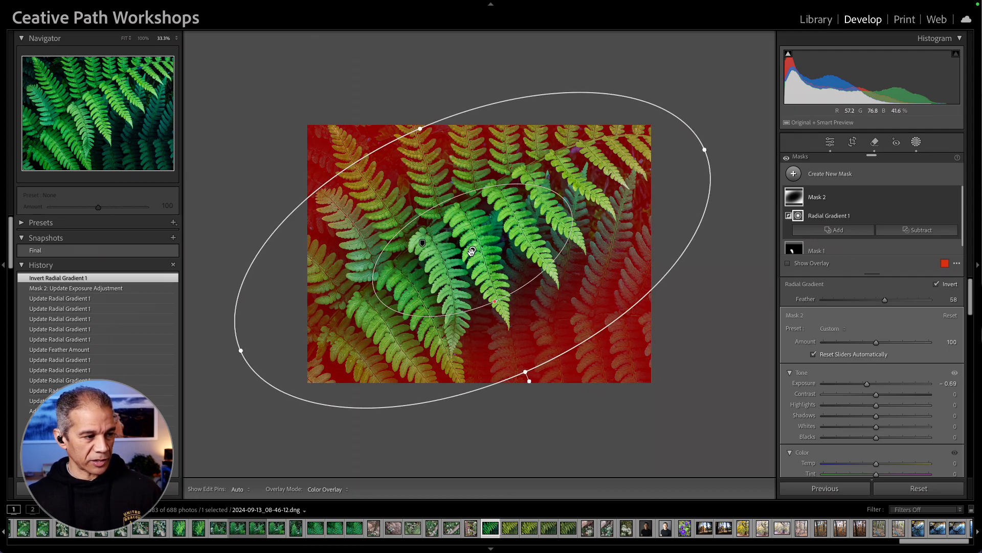
pyautogui.moveTo(472, 249); pyautogui.dragTo(477, 248)
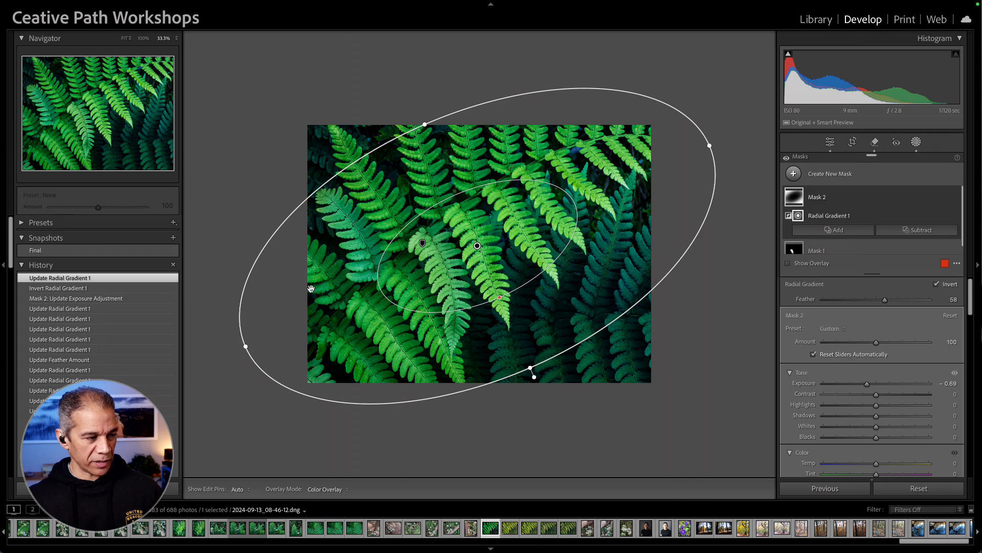
# - Lengthen the inverted radial gradient well past both sides of the photo, widen it slightly, and nudge it a little right
pyautogui.moveTo(251, 345)
pyautogui.mouseDown()
pyautogui.moveTo(279, 338)
pyautogui.moveTo(248, 344)
pyautogui.mouseUp()
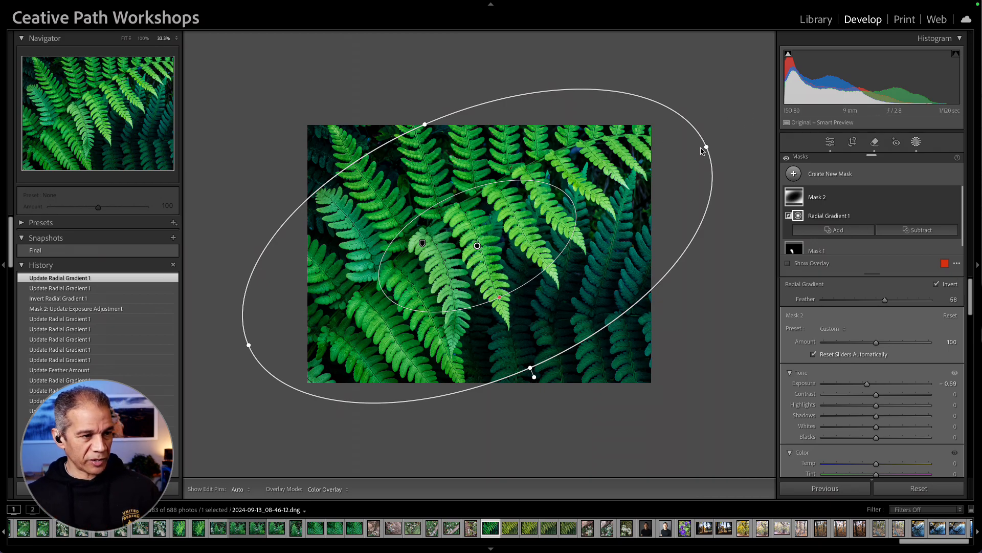
pyautogui.moveTo(708, 147); pyautogui.dragTo(782, 106)
pyautogui.moveTo(478, 246); pyautogui.dragTo(477, 246)
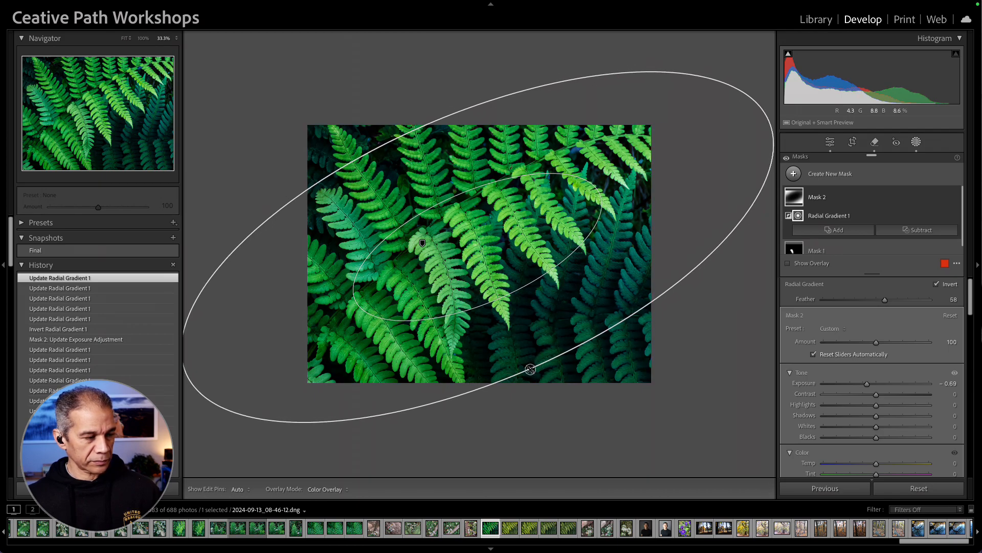
pyautogui.moveTo(531, 370); pyautogui.dragTo(534, 376)
pyautogui.moveTo(477, 247); pyautogui.dragTo(481, 247)
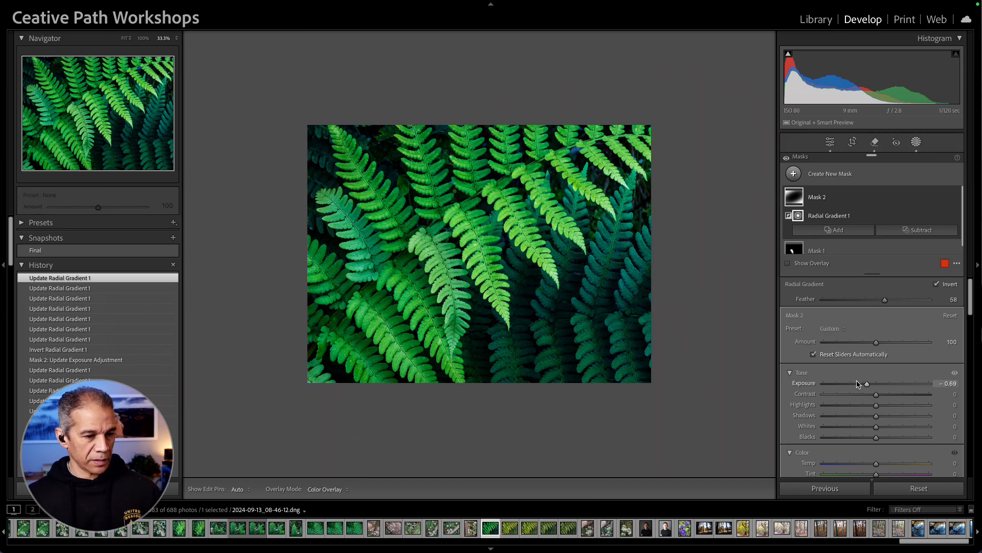
# - Set the inverted radial gradient mask's Exposure to -0.96 and close masking
pyautogui.moveTo(865, 388); pyautogui.dragTo(864, 387)
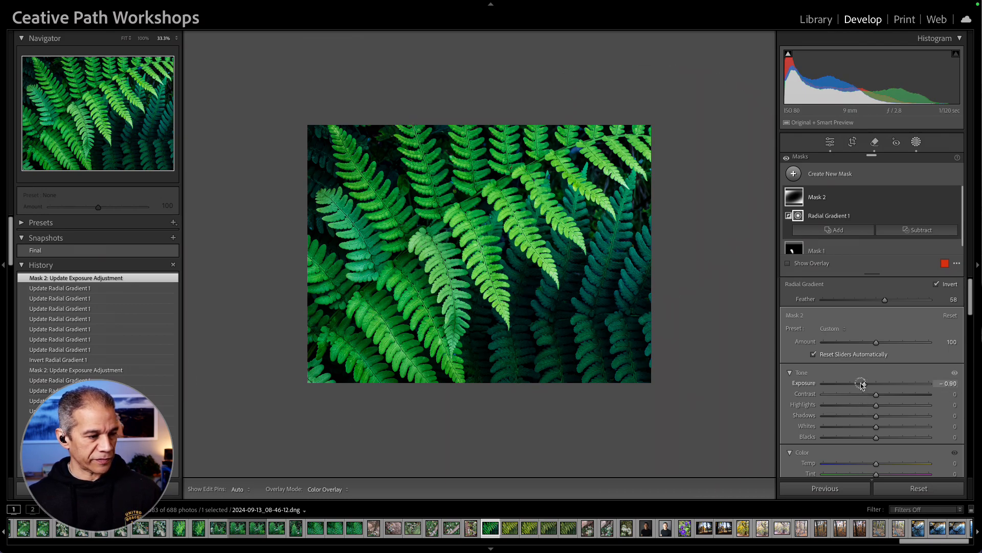
pyautogui.moveTo(863, 385); pyautogui.dragTo(862, 385)
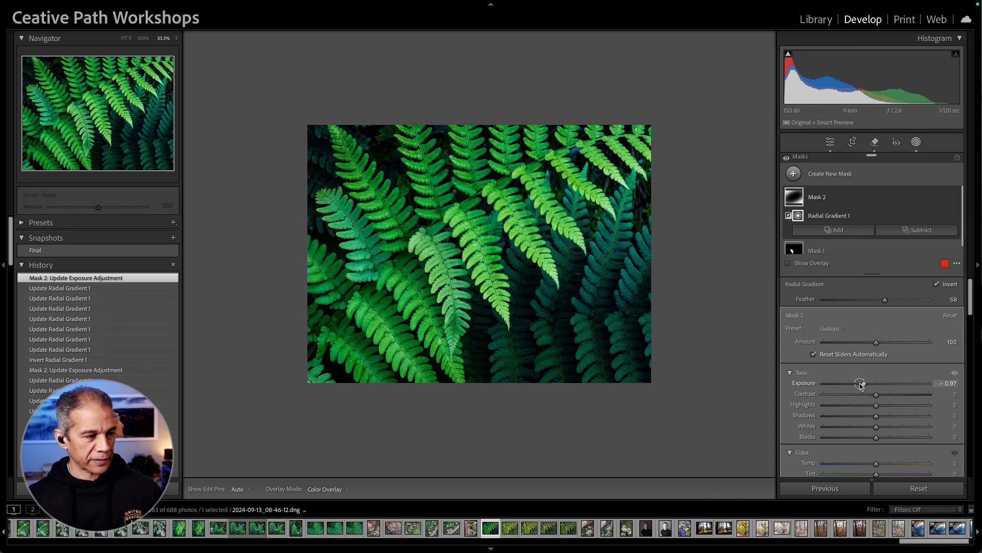
pyautogui.moveTo(862, 386); pyautogui.dragTo(862, 387)
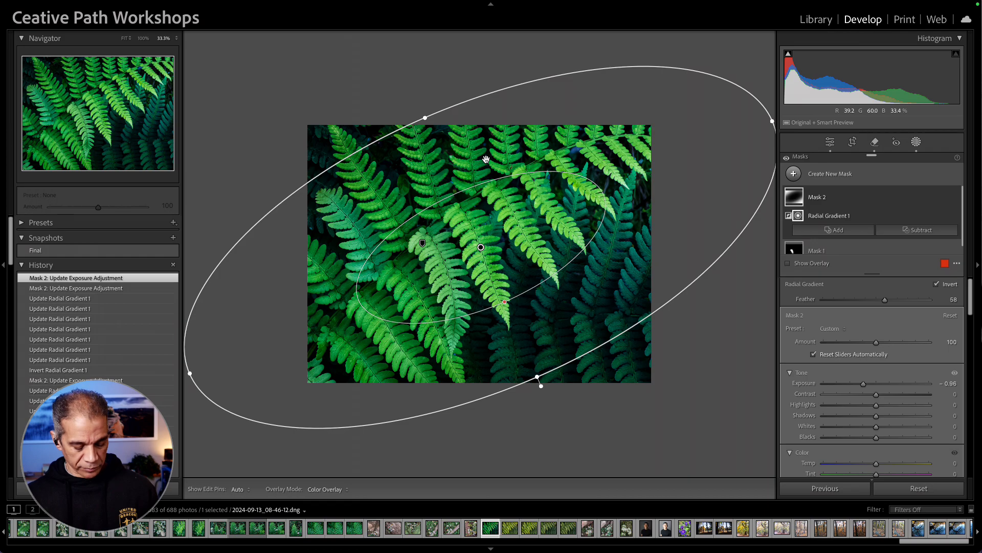
pyautogui.hotkey('shift', 'w')
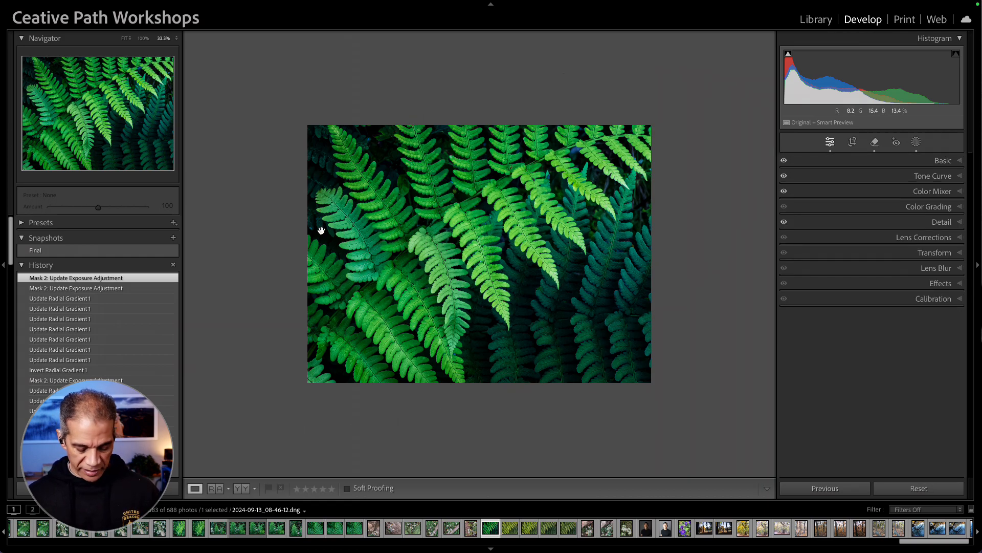
# - Heal the small distracting spot at the photo's left edge, beside the teal frond, using Heal mode at size 14 and Feather 100
pyautogui.press('super+equal')
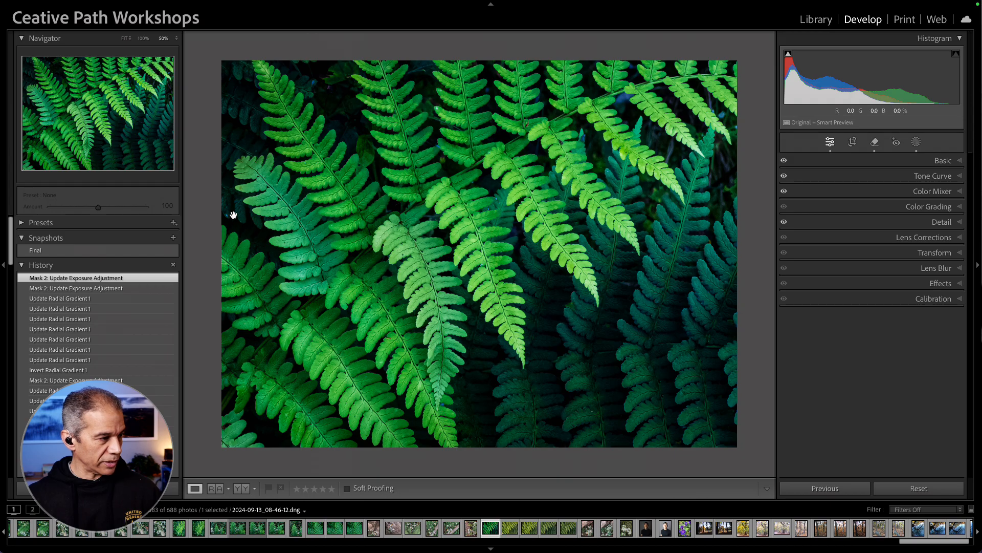
pyautogui.click(232, 215)
pyautogui.click(229, 213)
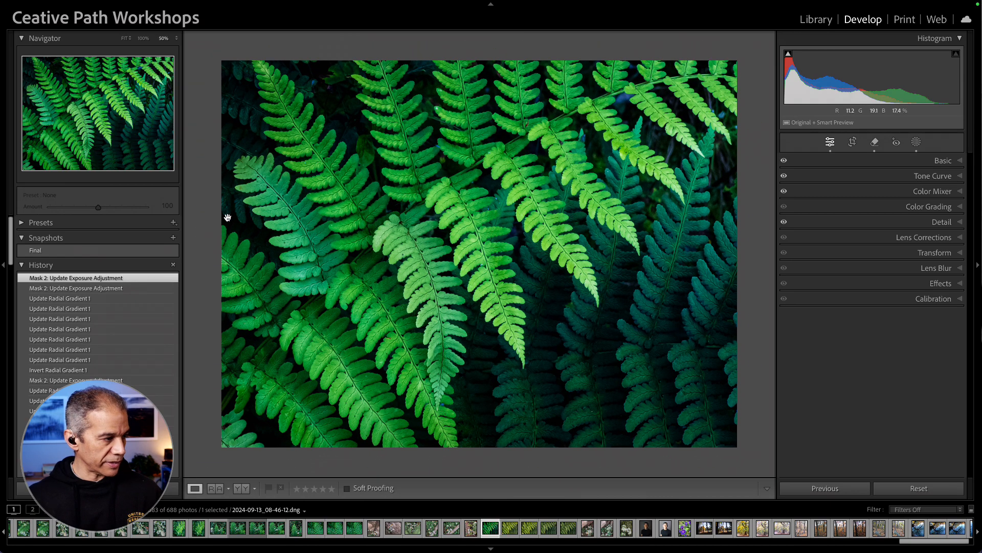
pyautogui.press('q')
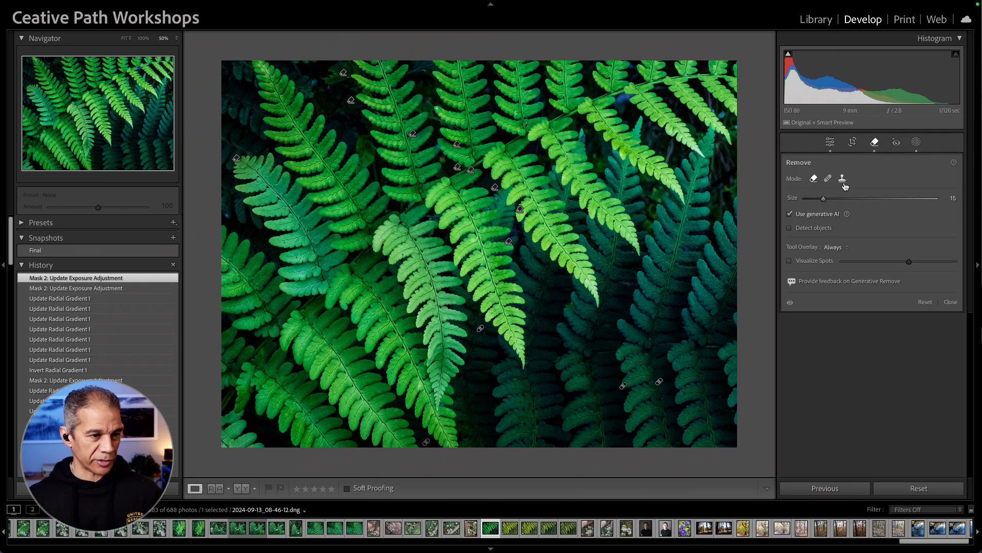
pyautogui.click(827, 179)
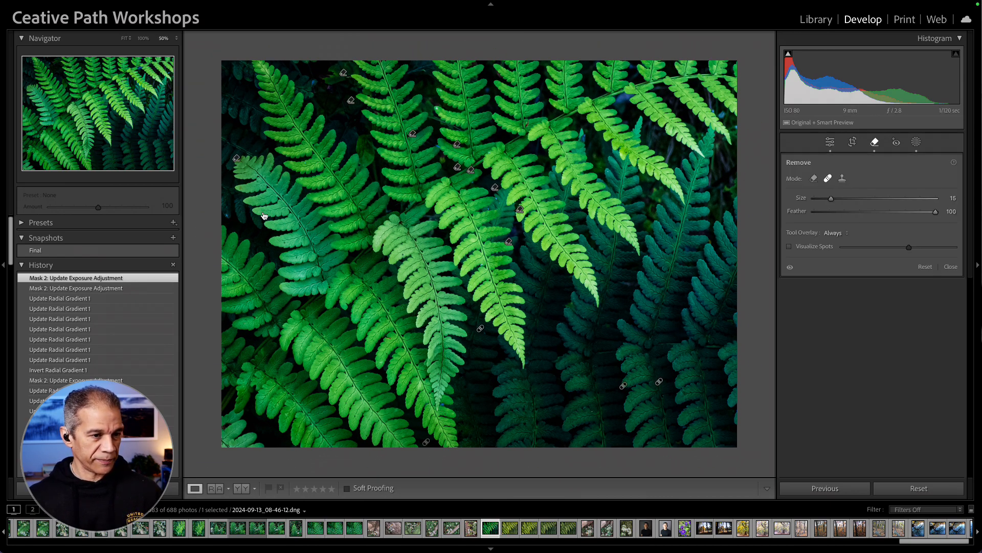
pyautogui.click(227, 216)
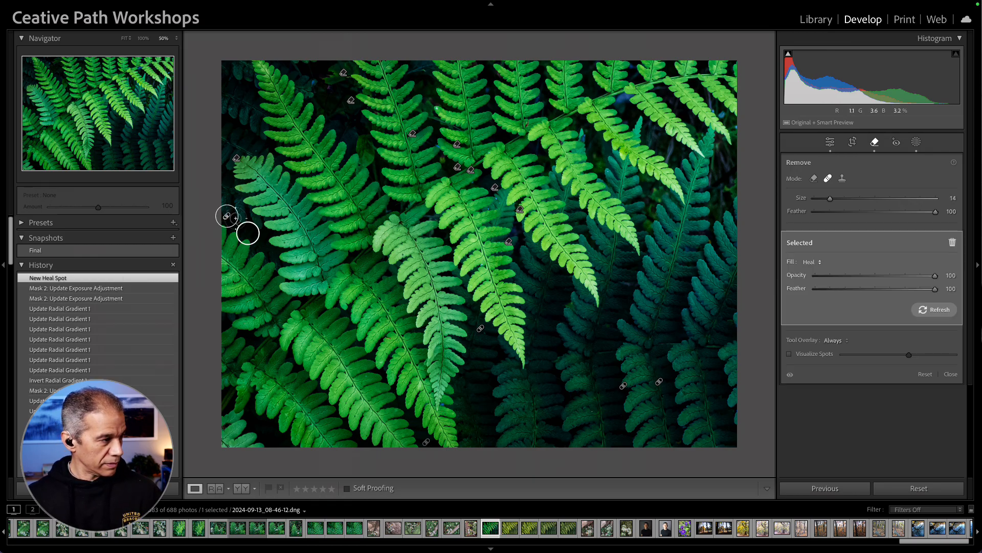
pyautogui.press('q')
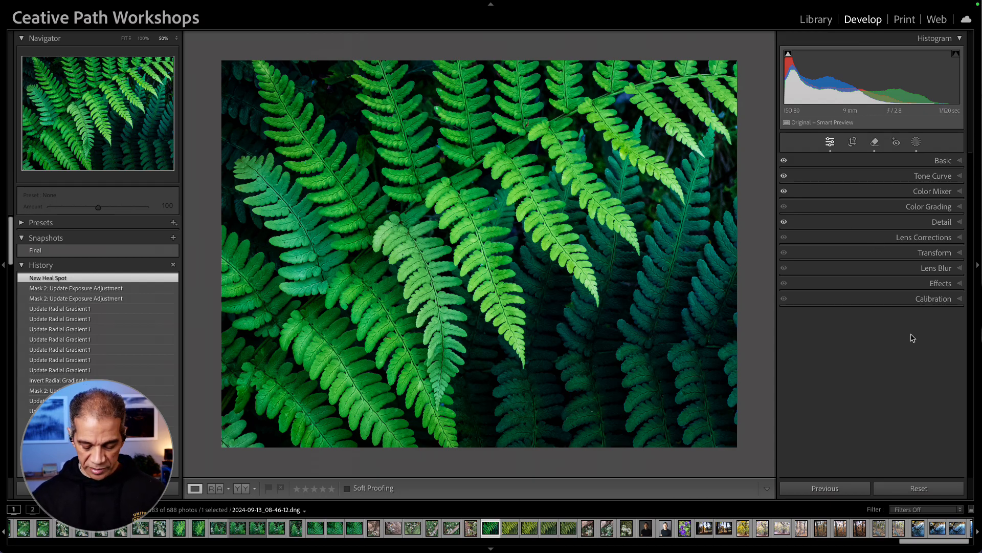
# - Compare the original and edited photo full-frame and side by side, and view the edited version alone against a blacked-out interface
pyautogui.press('\\')
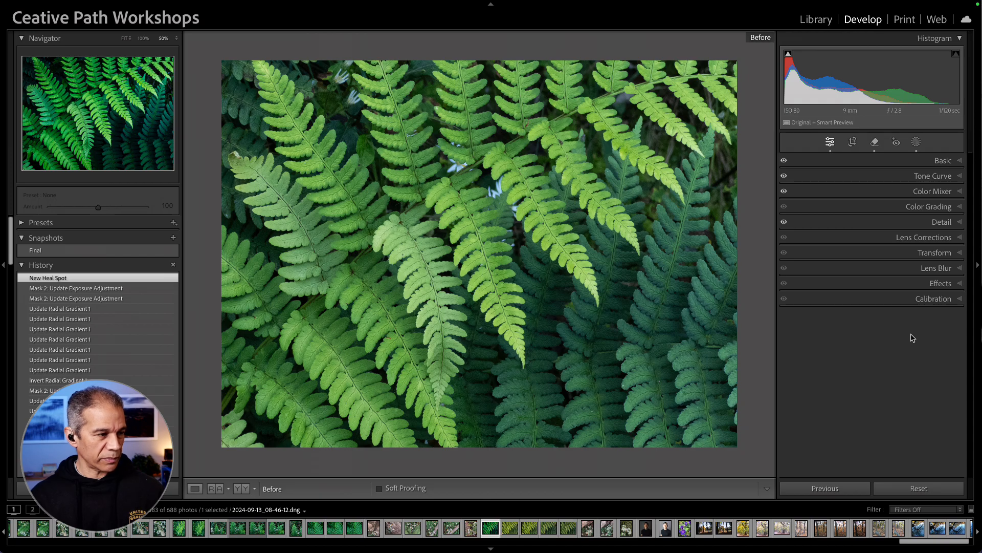
pyautogui.press('\\')
pyautogui.press('y')
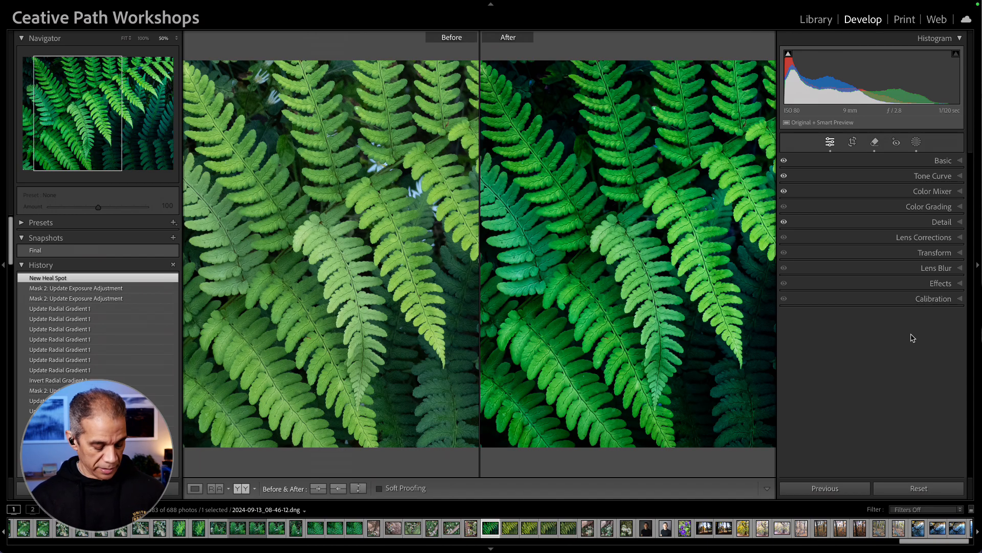
pyautogui.press('z')
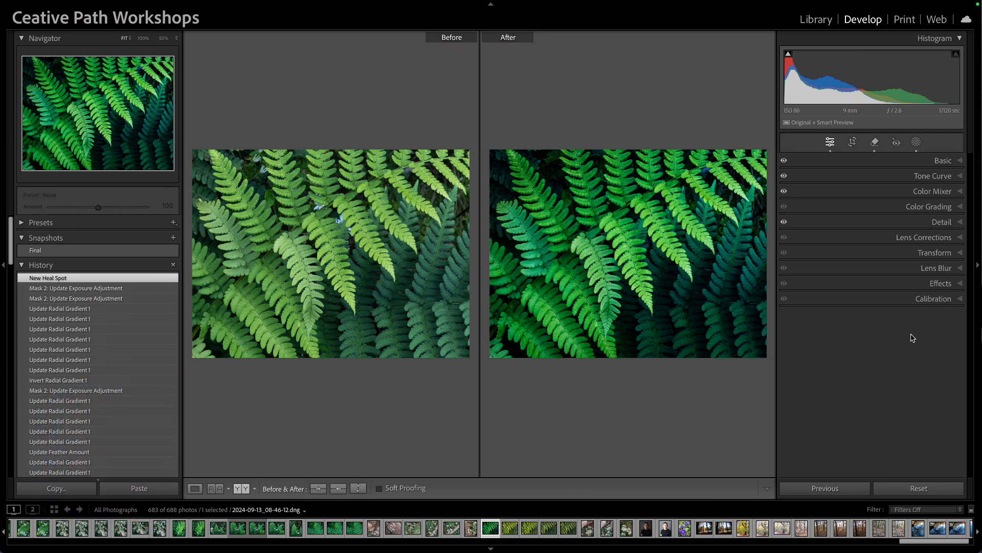
pyautogui.press('l')
pyautogui.press('l')
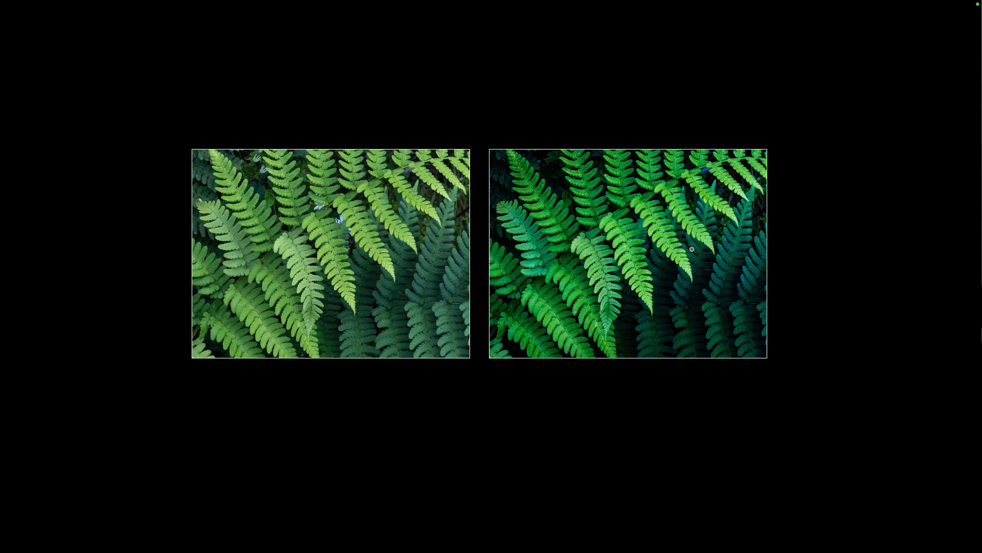
pyautogui.press('y')
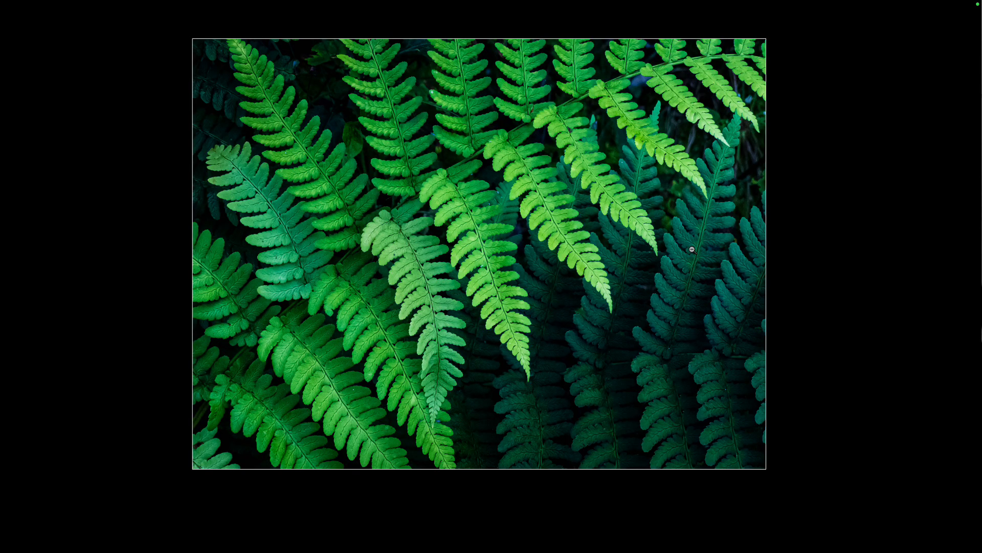